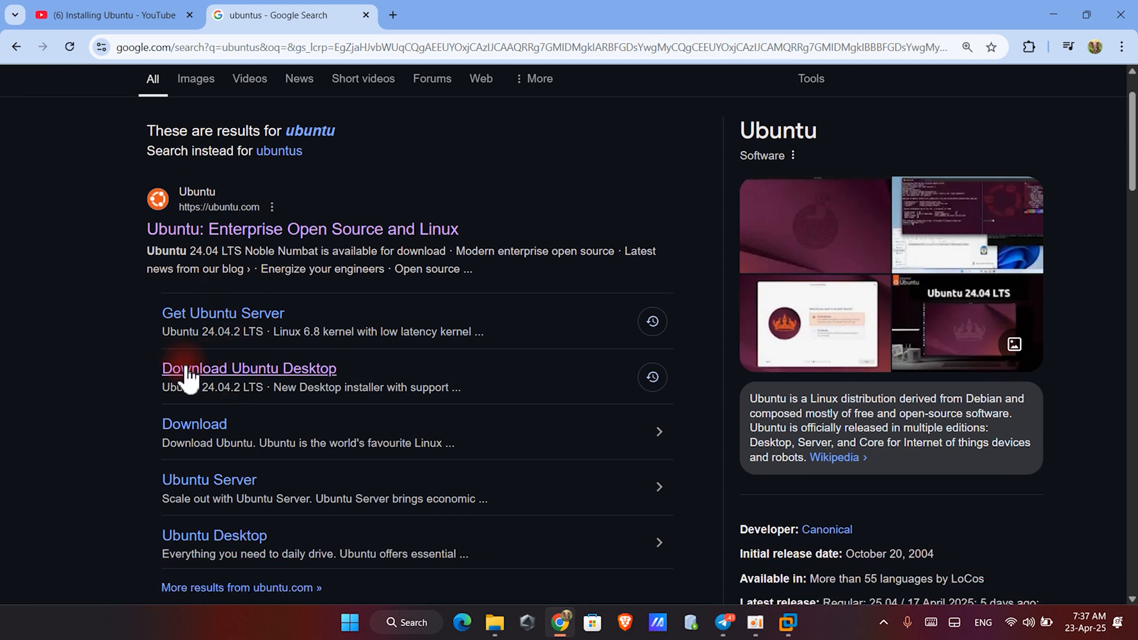
- Open the Get Ubuntu Server download page from the search results
left_click(207, 314)
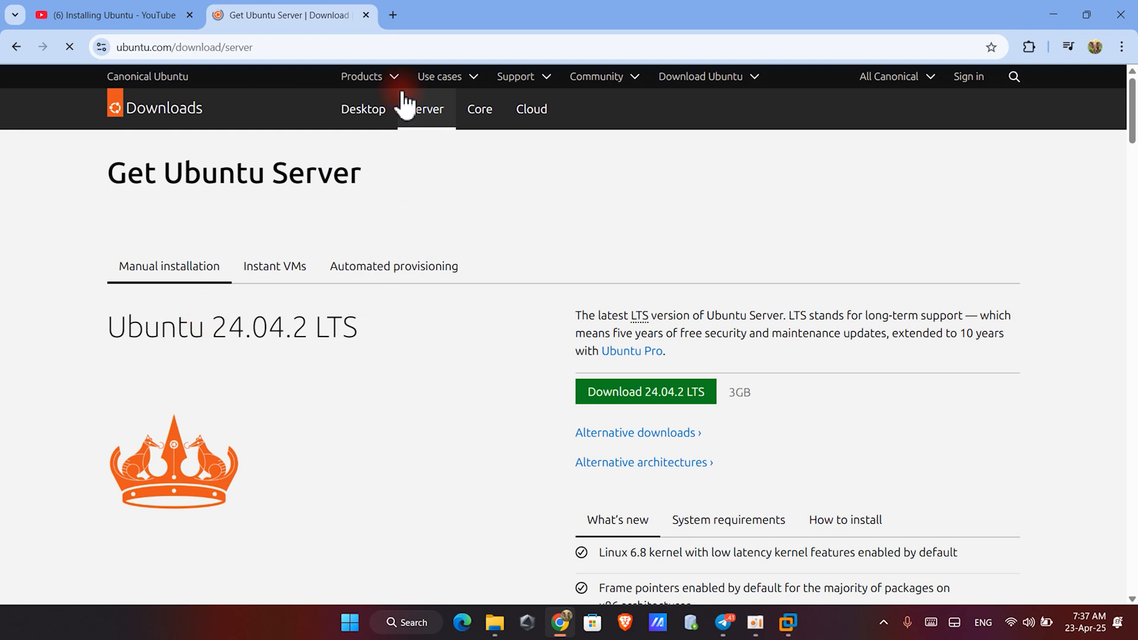
scroll(534, 320, "down", 1)
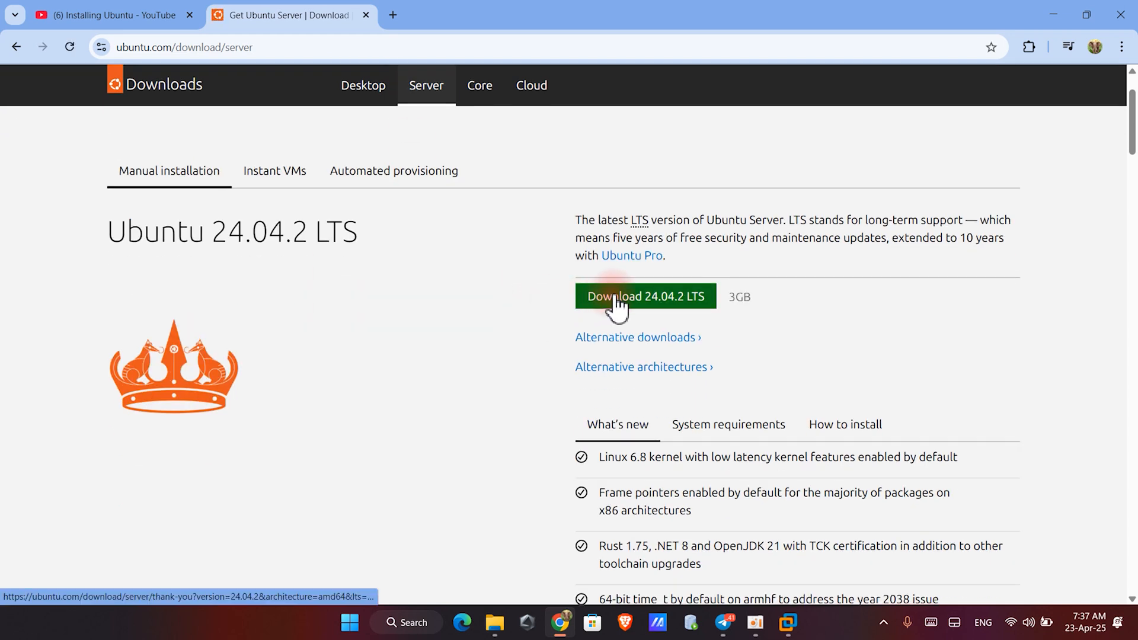
- Switch to VMware Workstation and start a new virtual machine using the Typical configuration
mouse_move(788, 628)
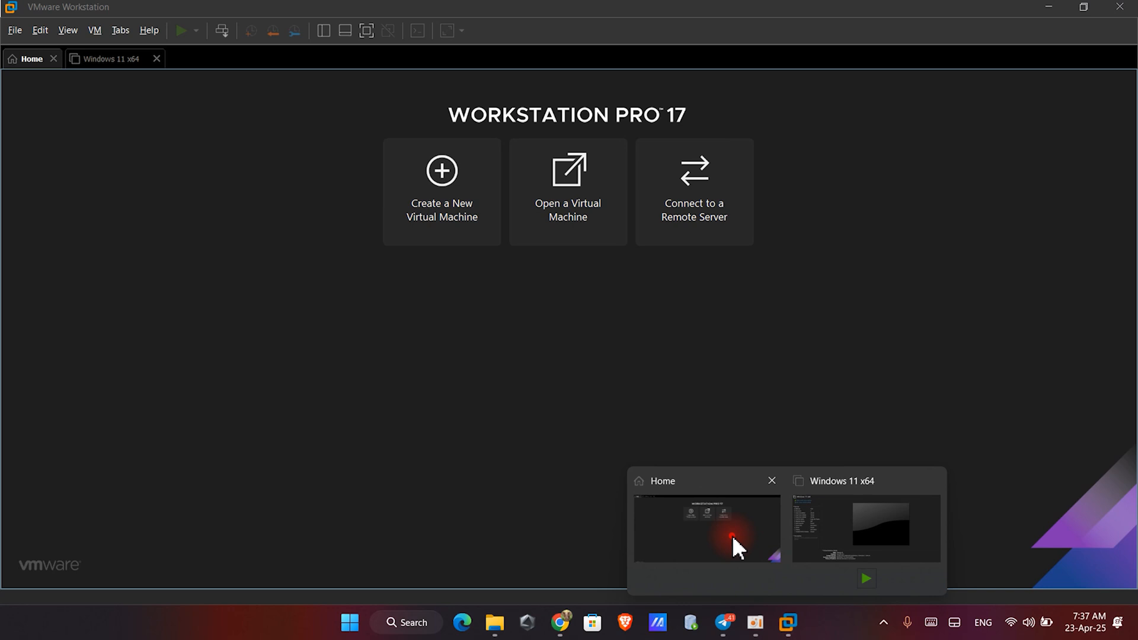
left_click(731, 535)
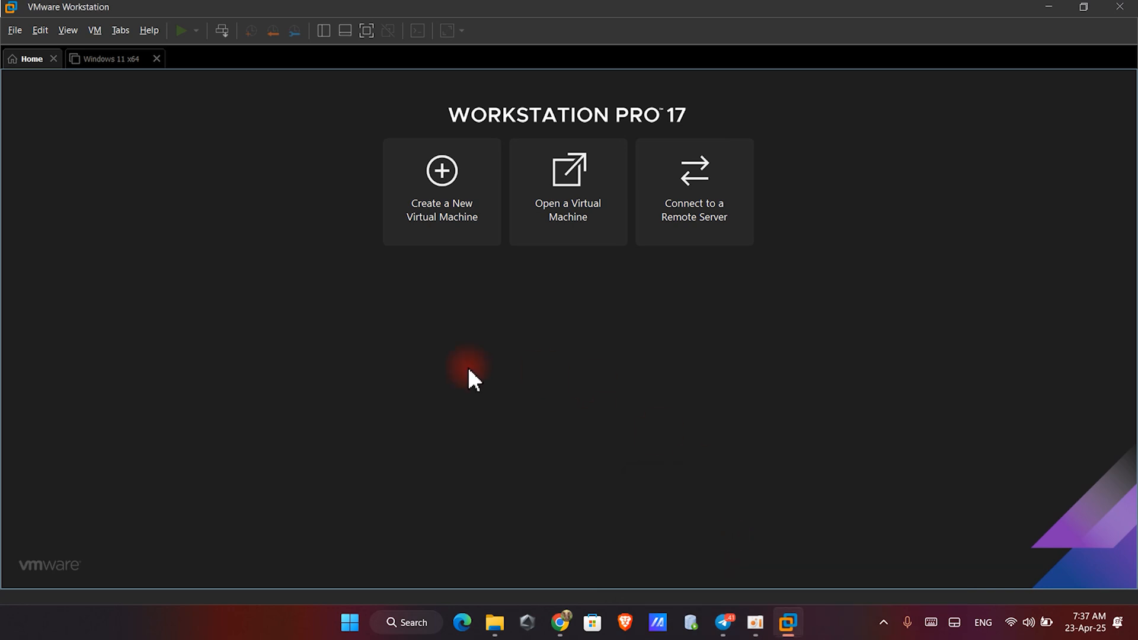
left_click(444, 222)
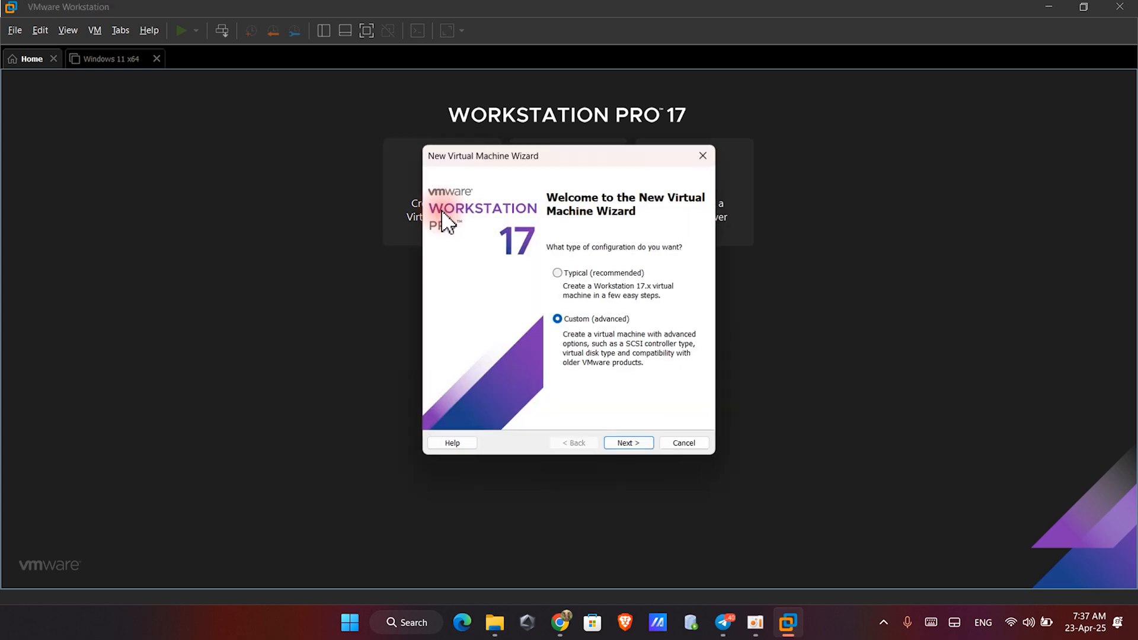
left_click(557, 273)
left_click(627, 445)
- Choose to install the operating system later
left_click(468, 383)
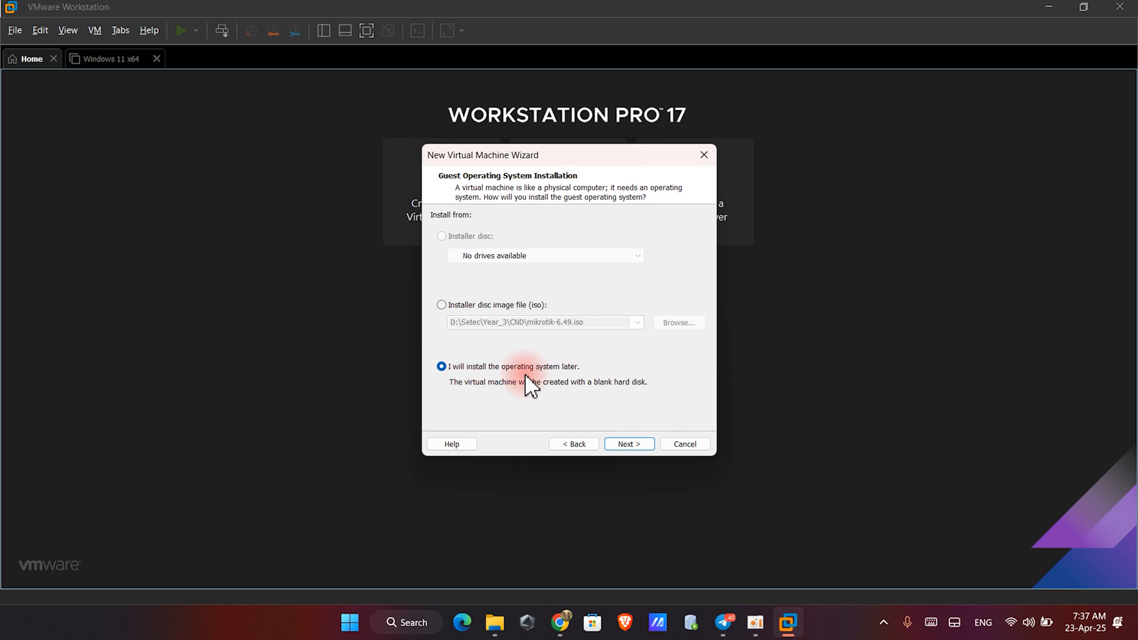
left_click(616, 446)
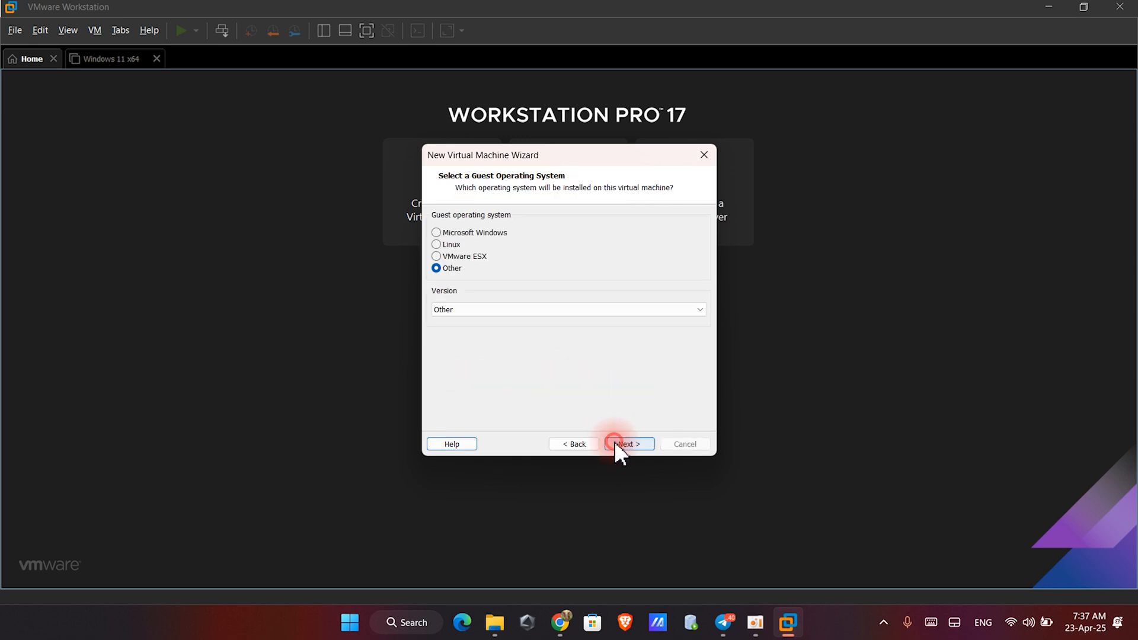
- Select Linux as the guest operating system with version Ubuntu 64-bit
left_click(438, 244)
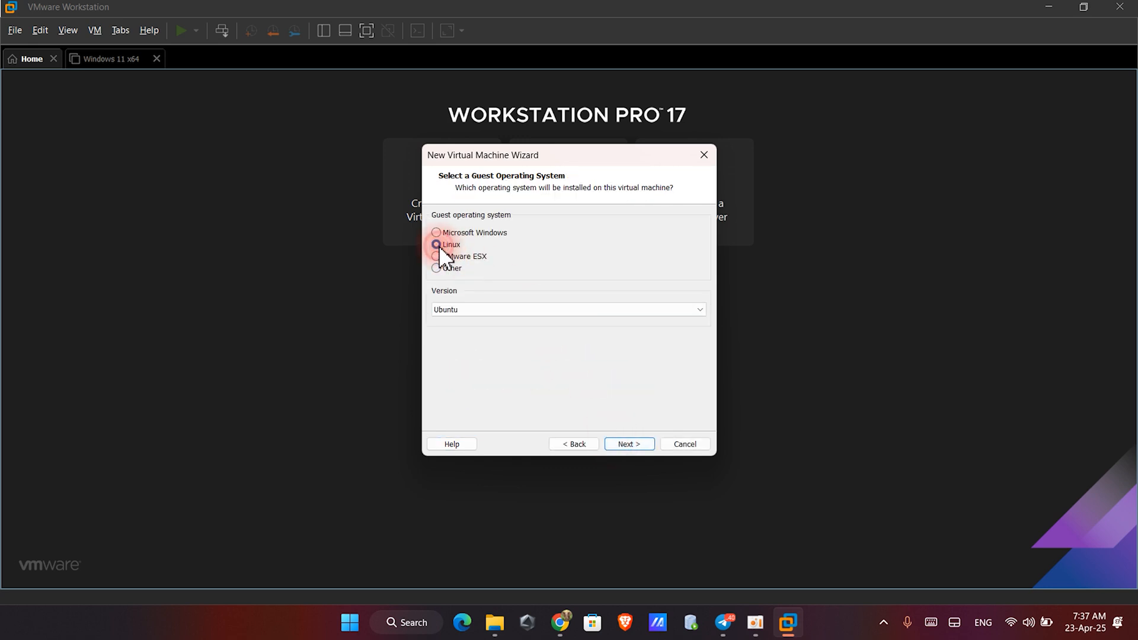
left_click(513, 315)
left_click(496, 316)
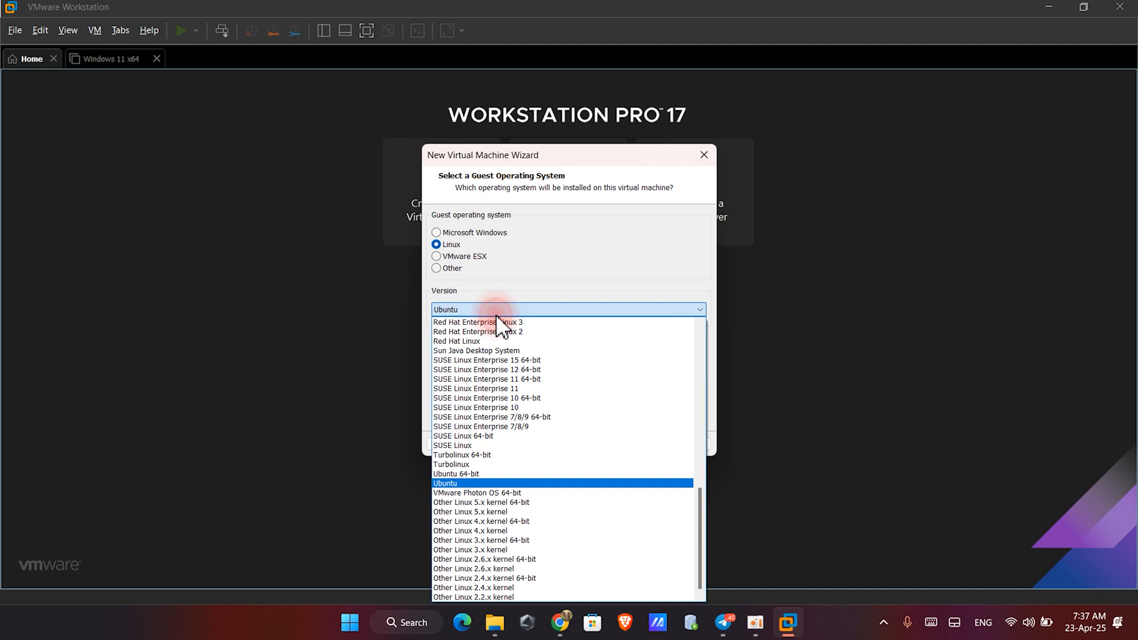
left_click(483, 474)
left_click(622, 446)
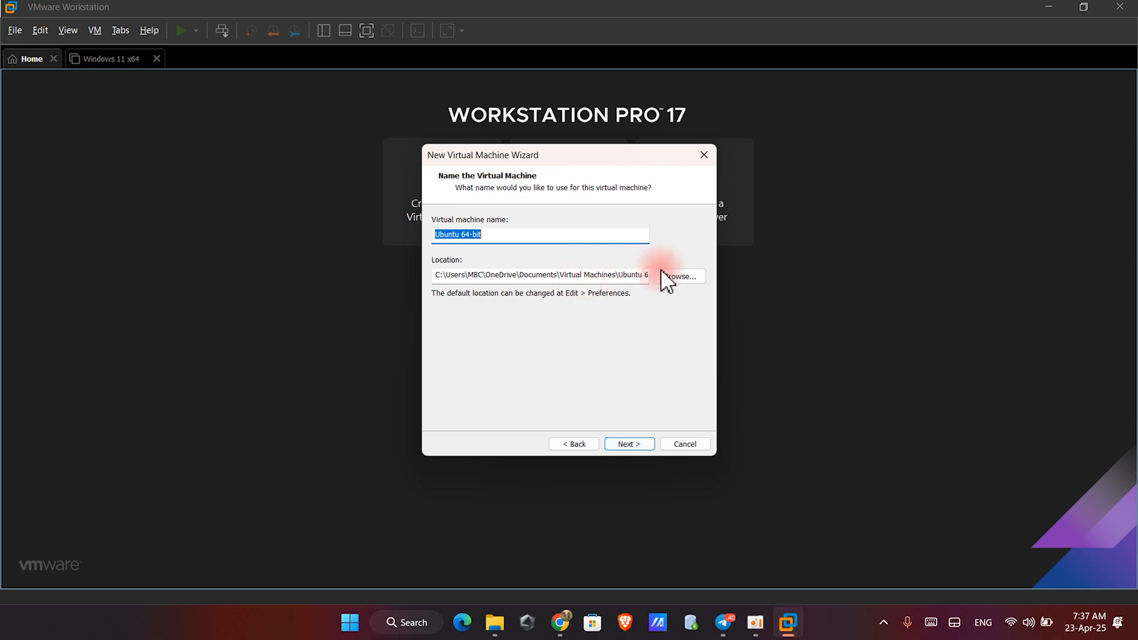
- Browse for the VM location and navigate to the Linux folder under Setec\Year_3 on drive D
left_click(665, 276)
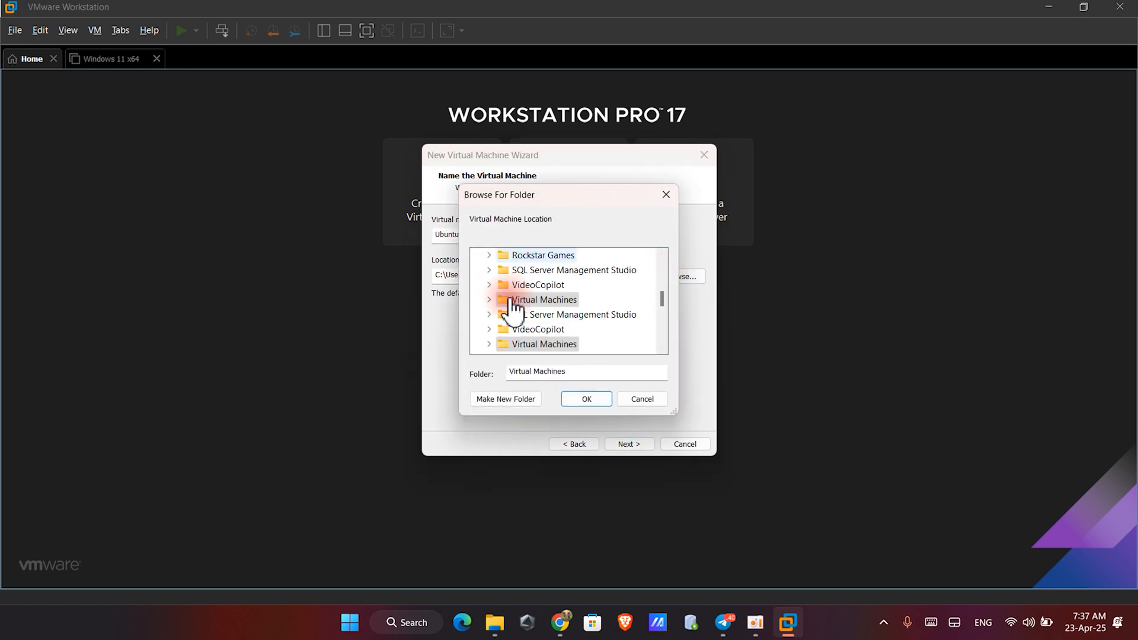
scroll(510, 307, "up", 10)
left_click(490, 254)
left_click(513, 285)
scroll(536, 314, "down", 5)
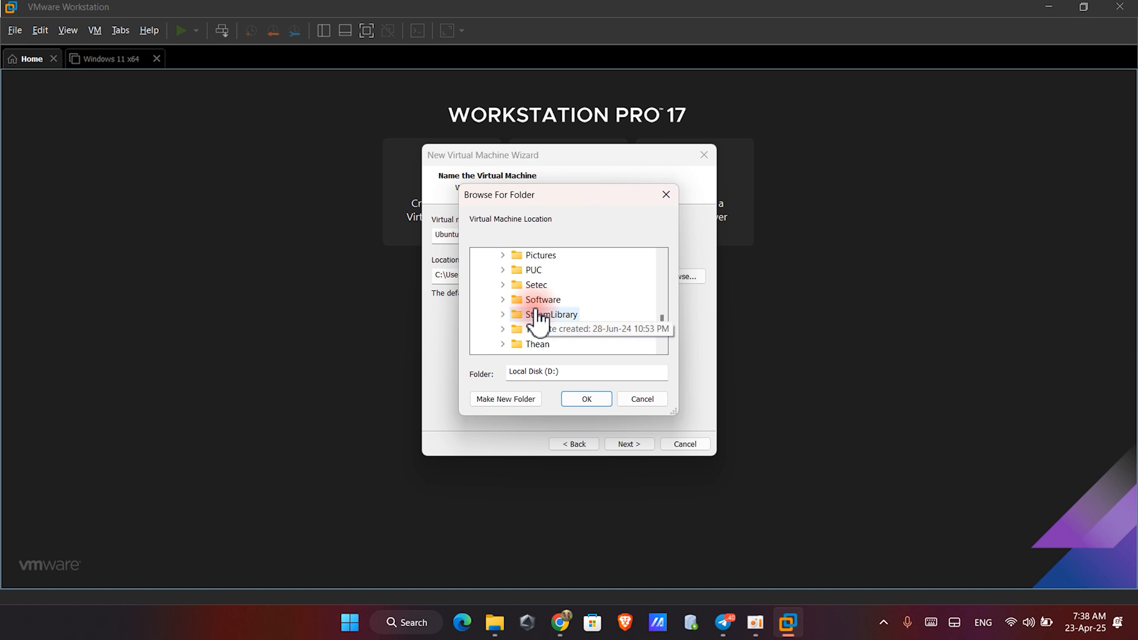
left_click(533, 285)
left_click(539, 344)
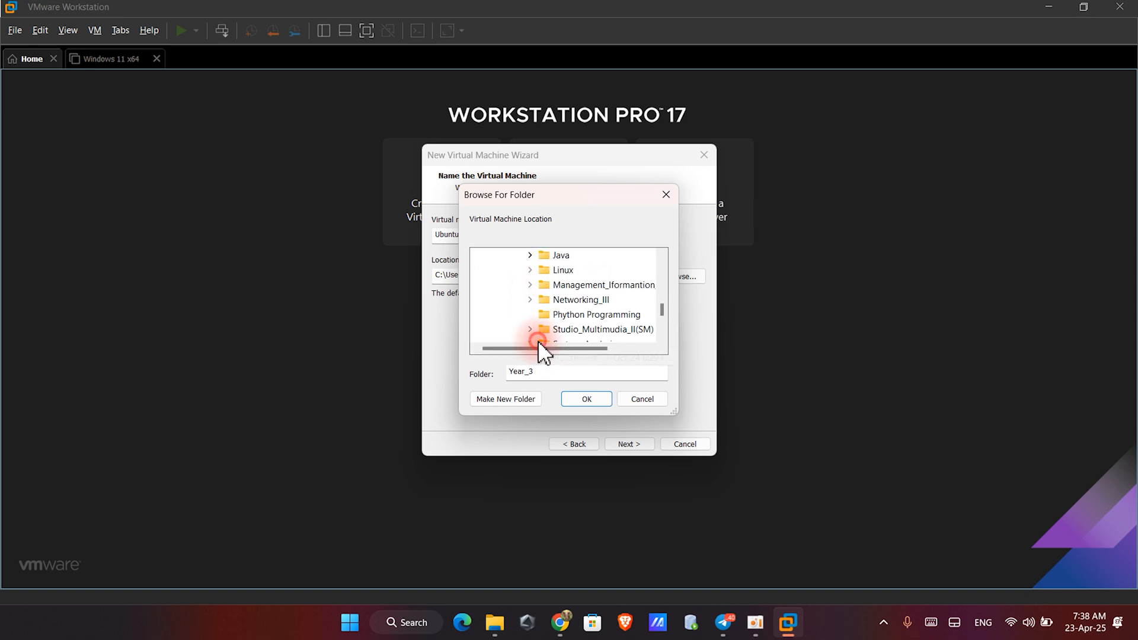
scroll(560, 321, "down", 1)
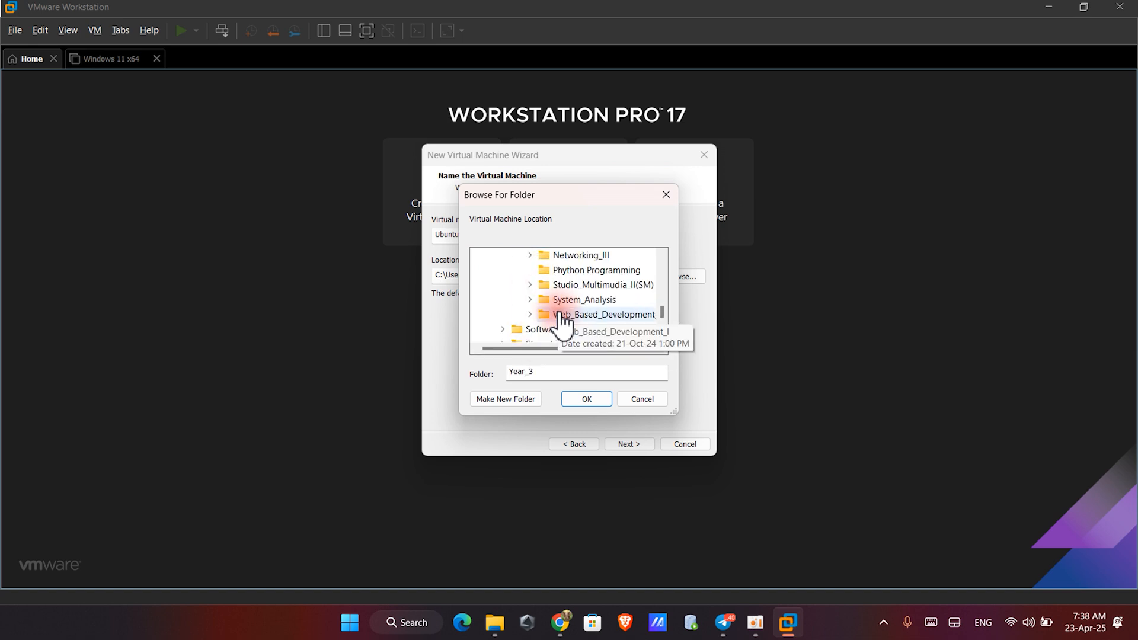
scroll(559, 308, "up", 1)
scroll(551, 276, "up", 1)
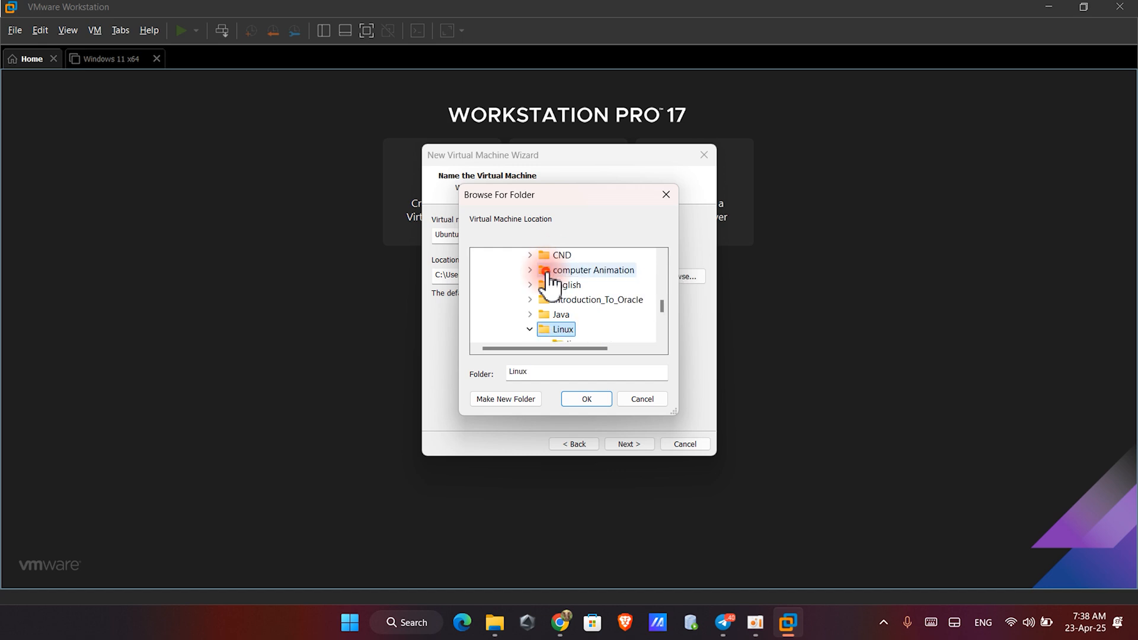
left_click(561, 327)
- Create a new folder named Ubuntus Machine inside Linux and set it as the VM location
left_click(503, 399)
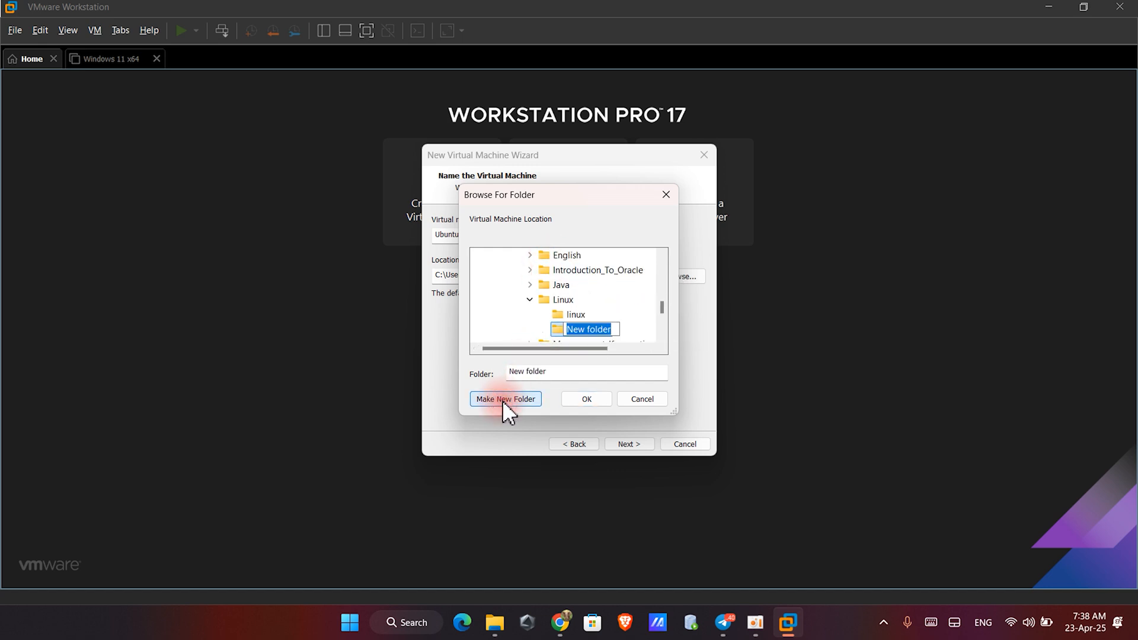
type("Ubuntus Machine")
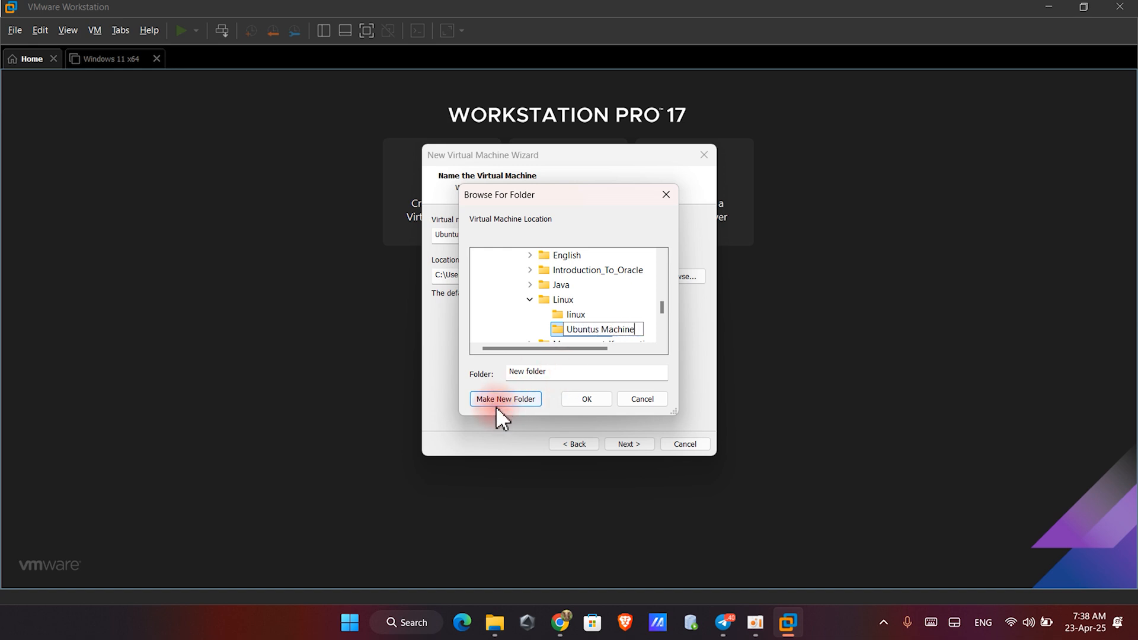
key("Return")
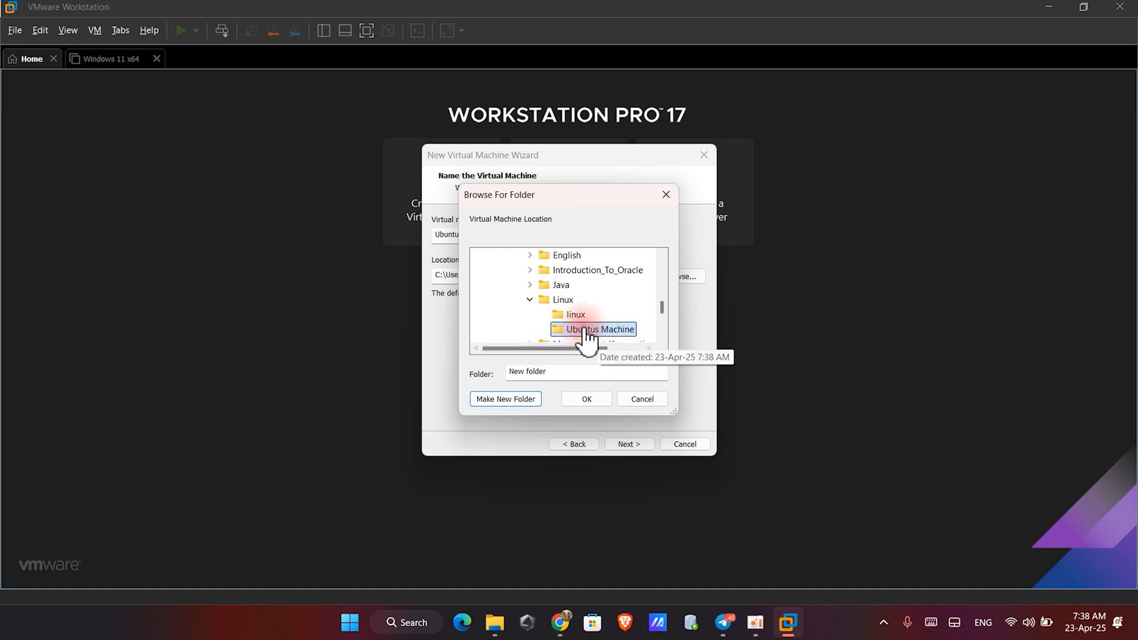
left_click(585, 397)
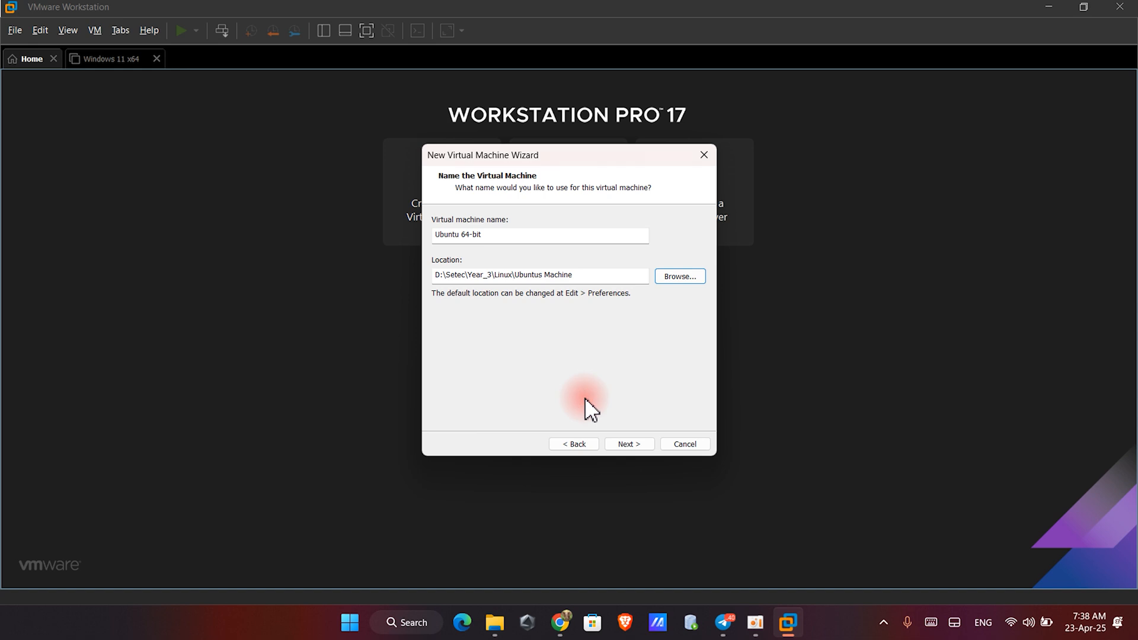
- Store the virtual disk as a single file
left_click(628, 445)
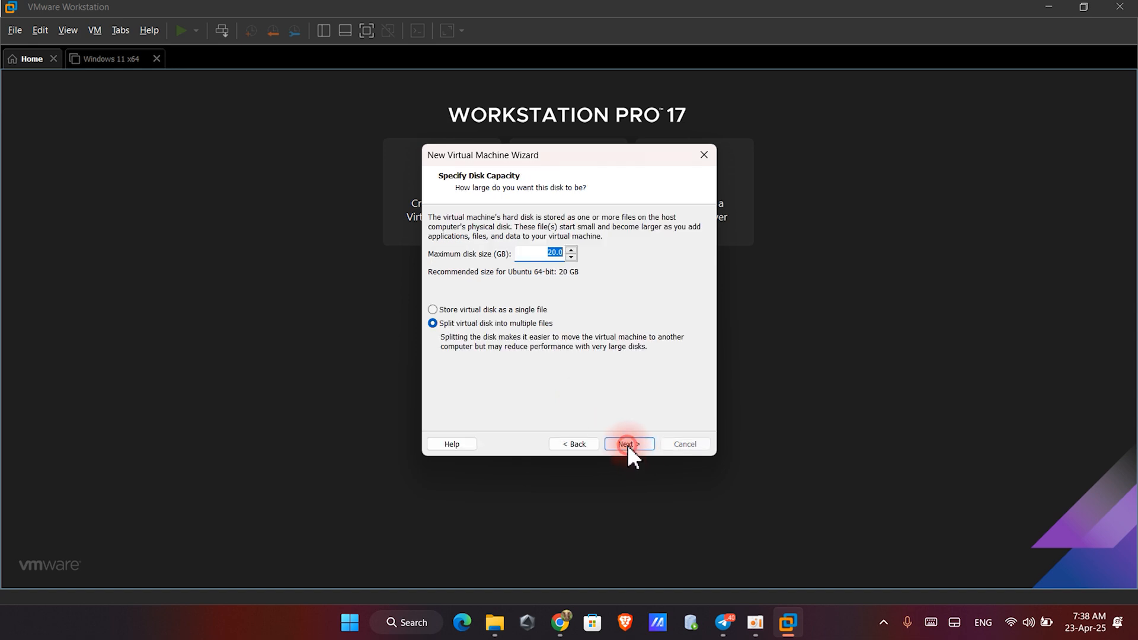
left_click(433, 309)
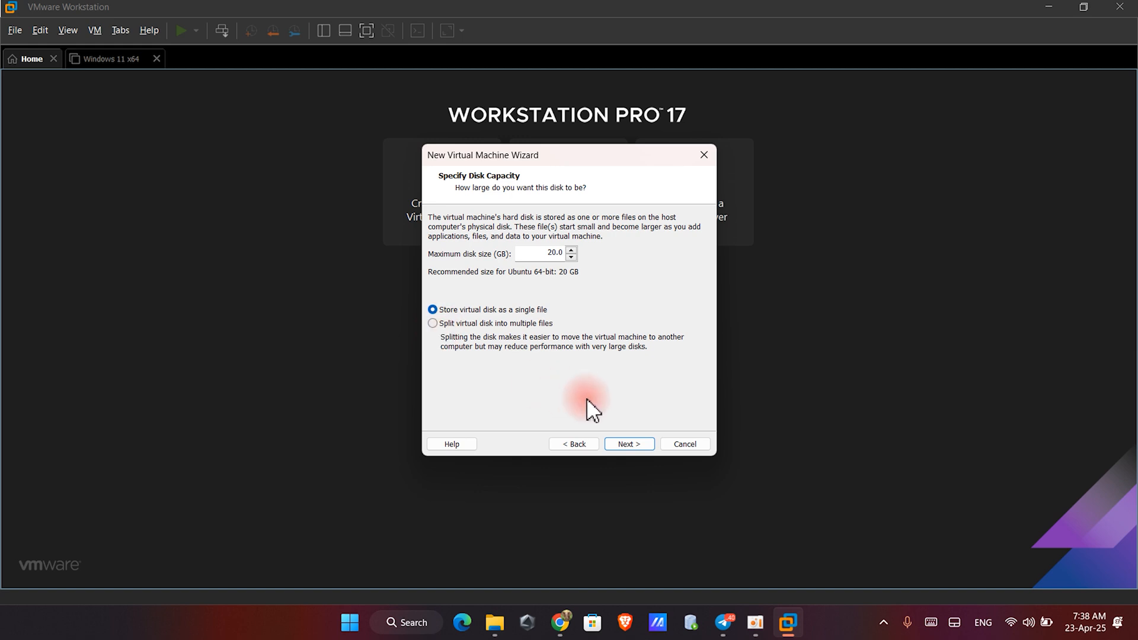
left_click(626, 442)
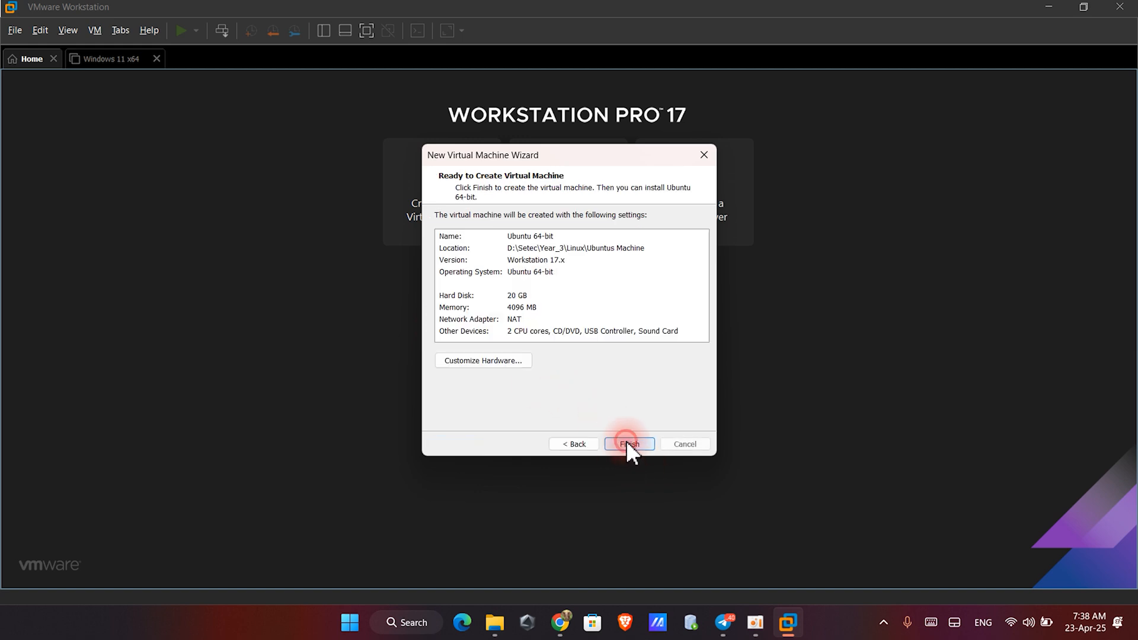
- Set the CD/DVD drive to use the ubuntu-24.04.1 live server ISO image and finish creating the VM
left_click(501, 361)
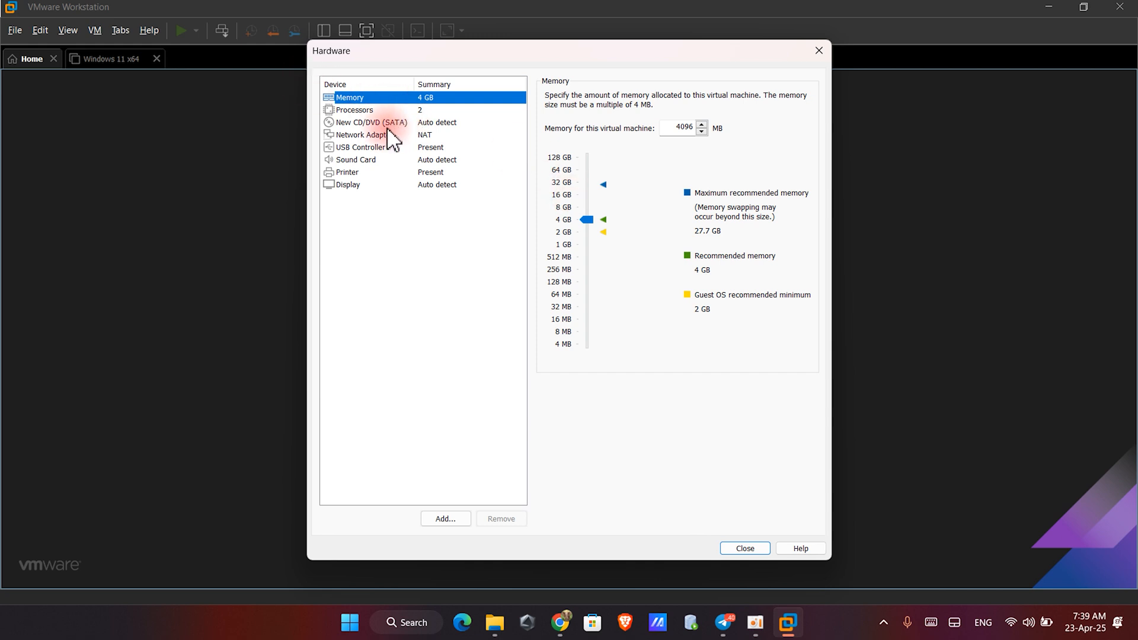
left_click(364, 122)
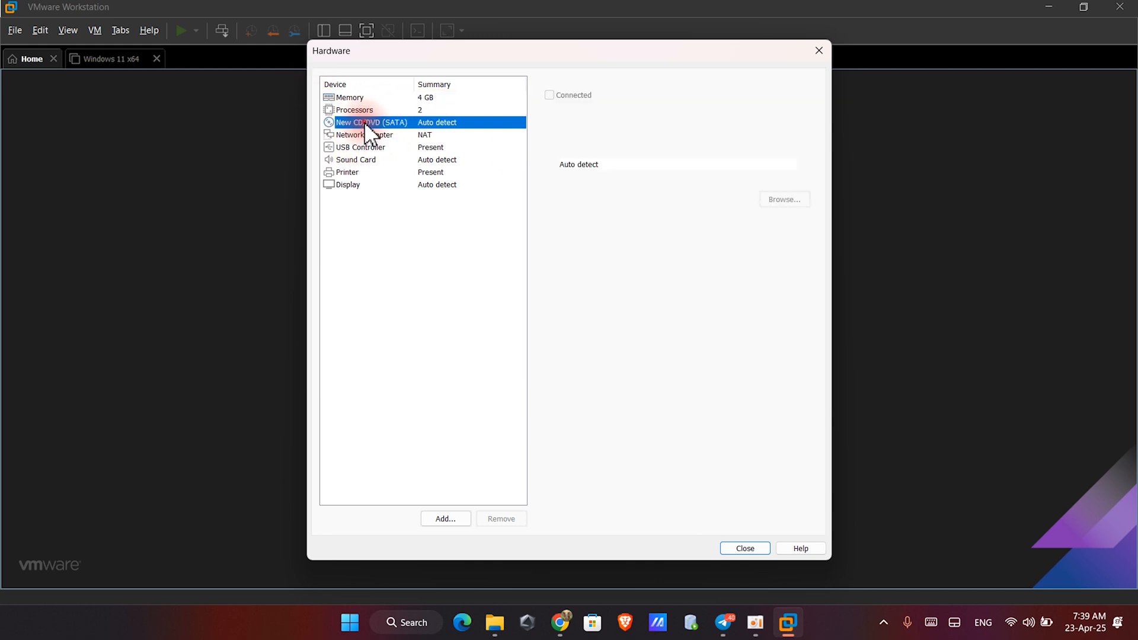
left_click(549, 181)
left_click(789, 198)
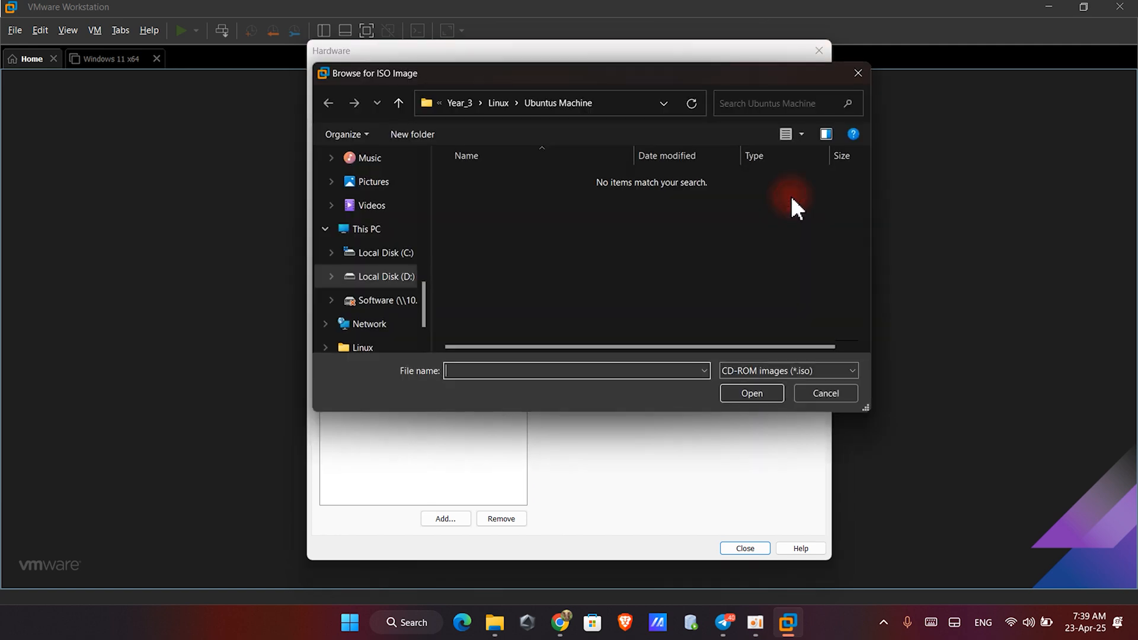
left_click(497, 105)
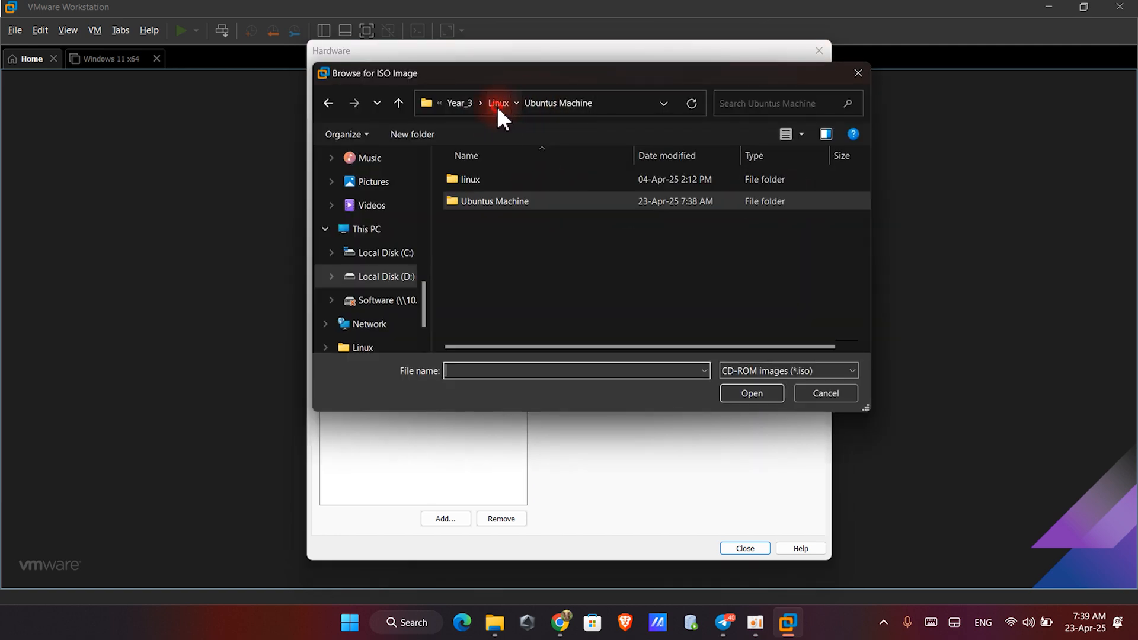
double_click(465, 181)
left_click(486, 179)
left_click(732, 396)
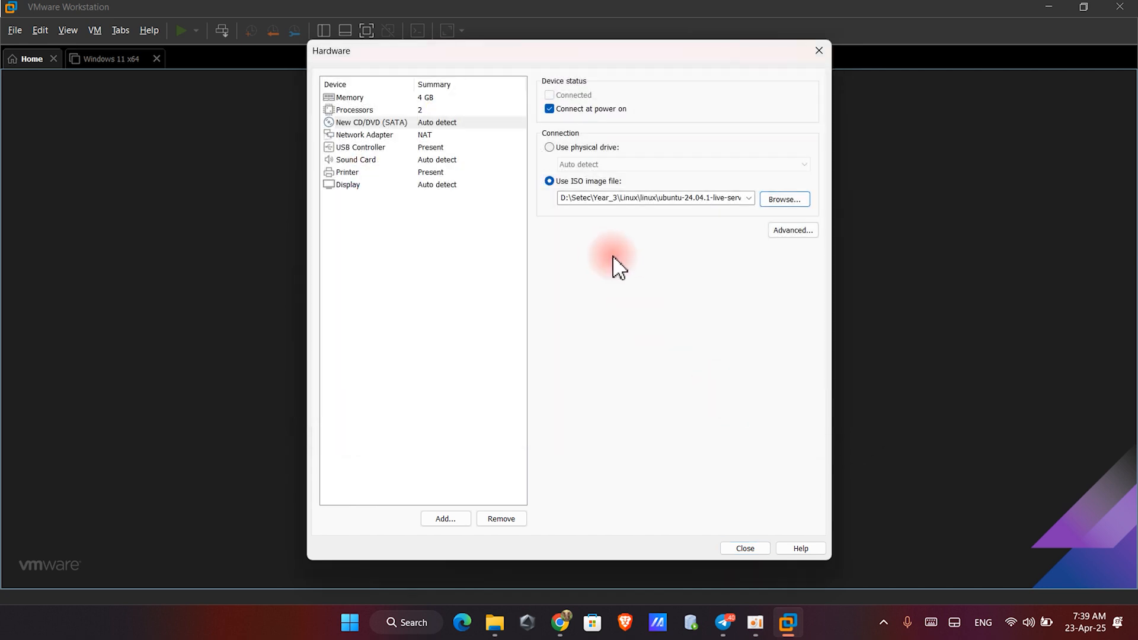
left_click(745, 548)
left_click(618, 442)
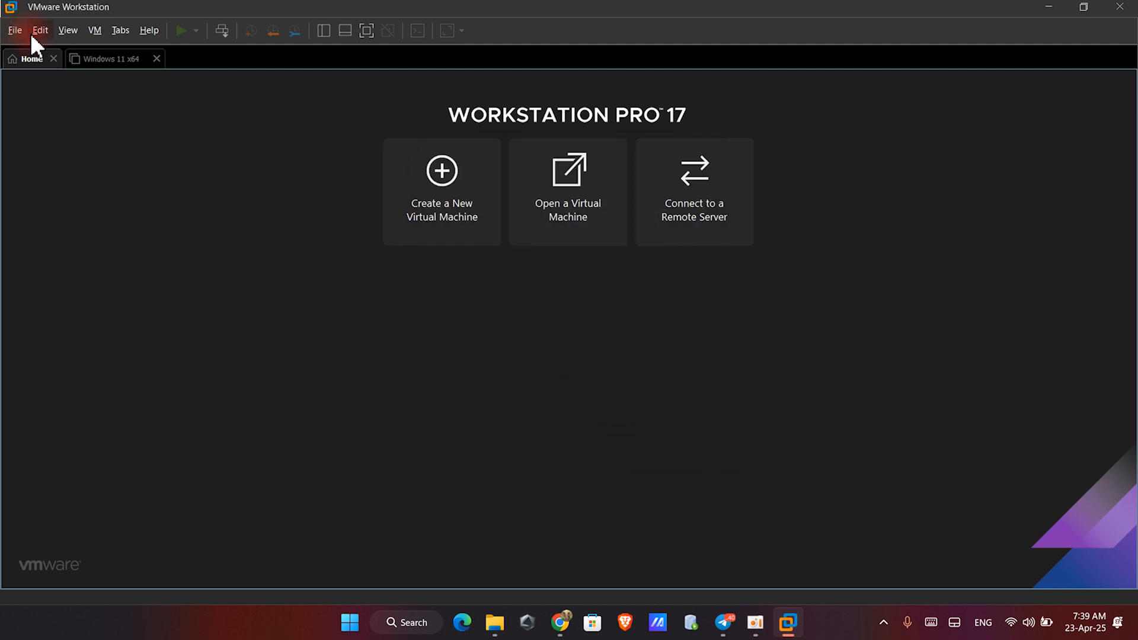
- Power on the Ubuntu 64-bit VM and boot the Try or Install Ubuntu Server entry
left_click(51, 114)
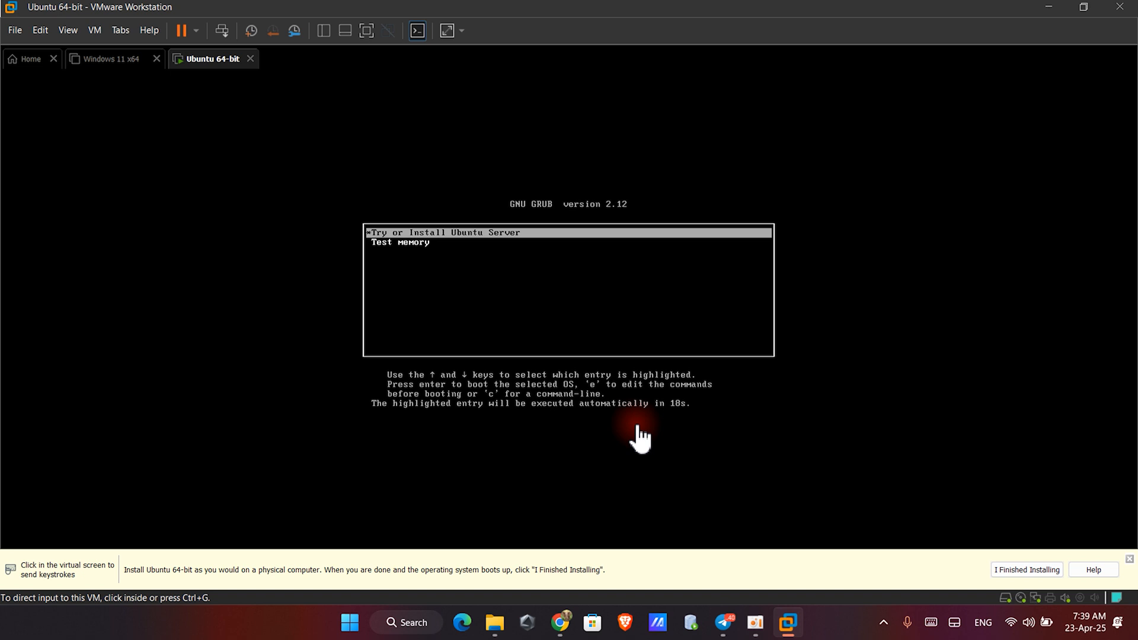
left_click(531, 284)
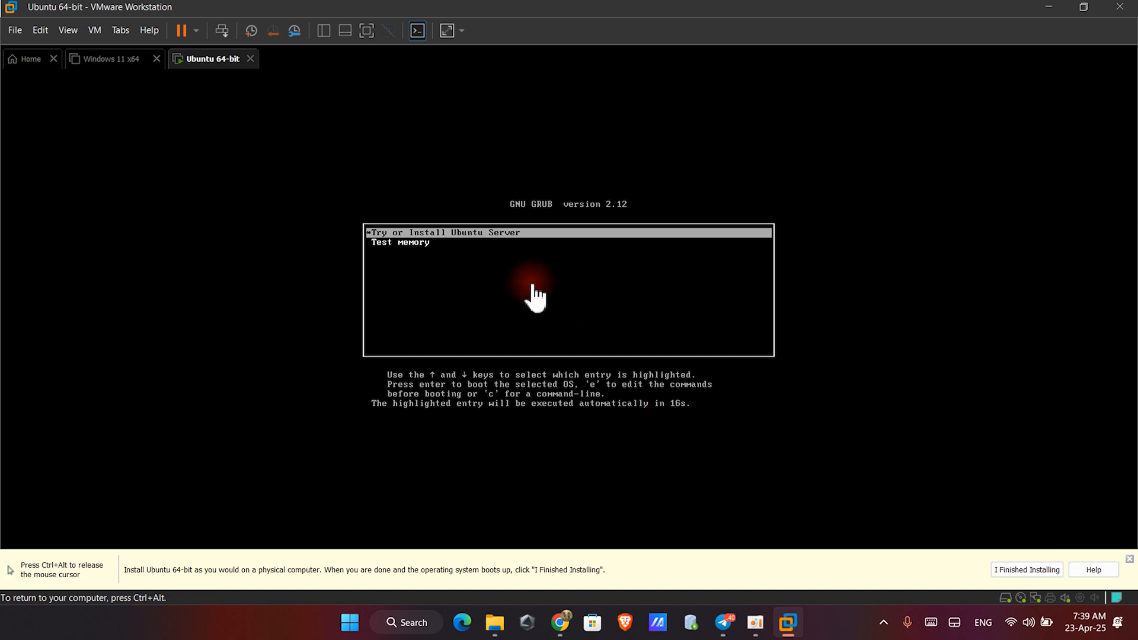
key("Return")
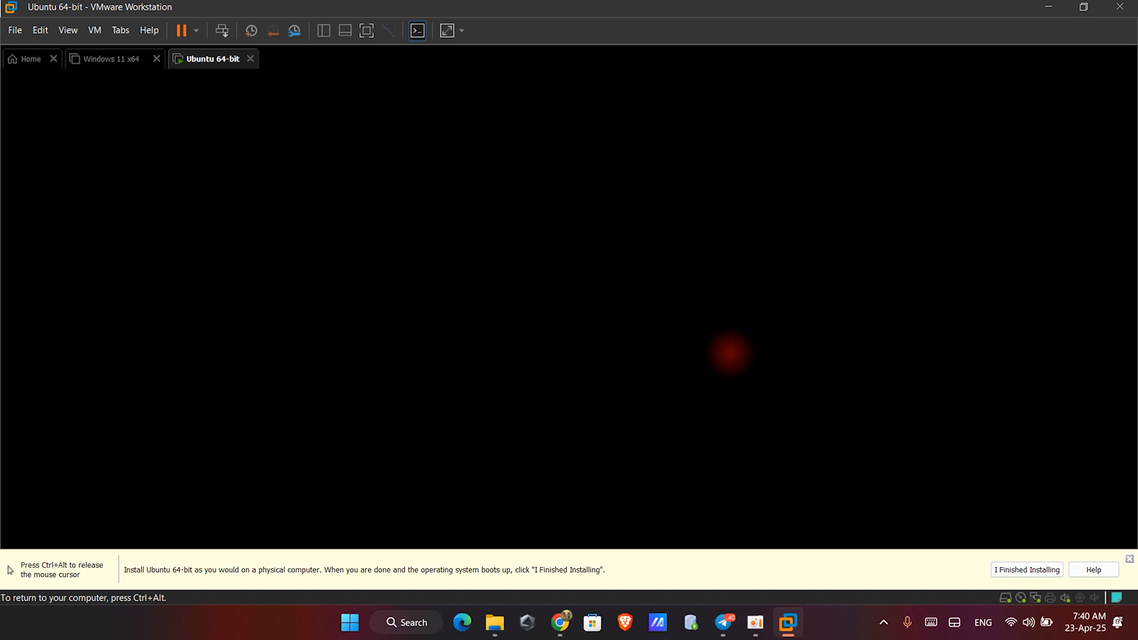
key("ctrl+alt")
mouse_move(757, 622)
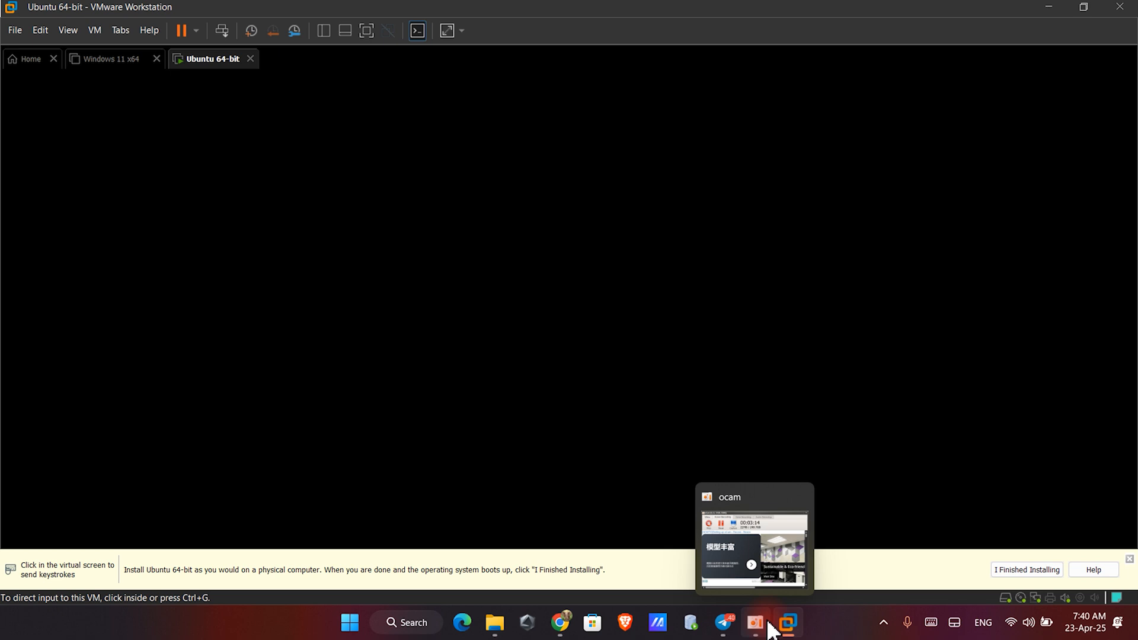
left_click(758, 568)
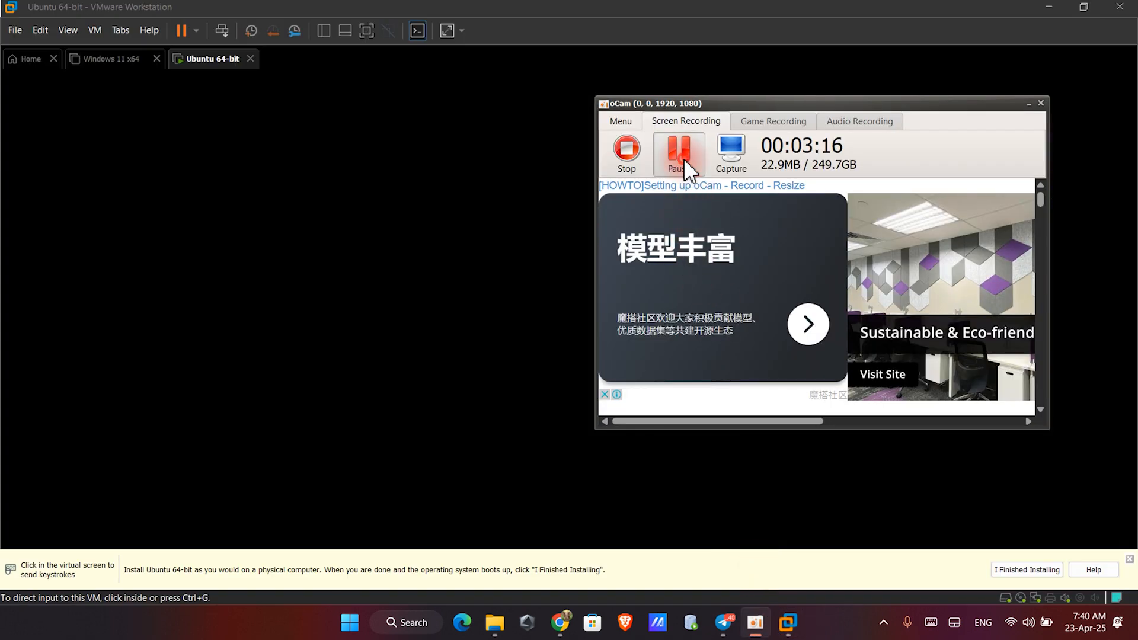
- Choose English as the installer language
left_click(418, 273)
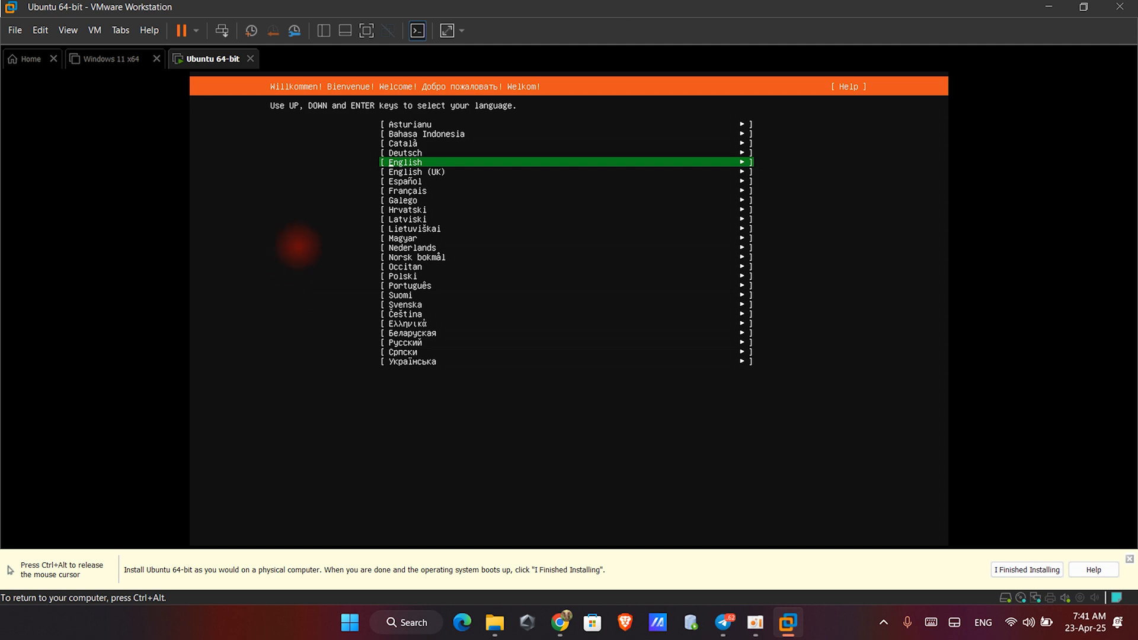
key("Return")
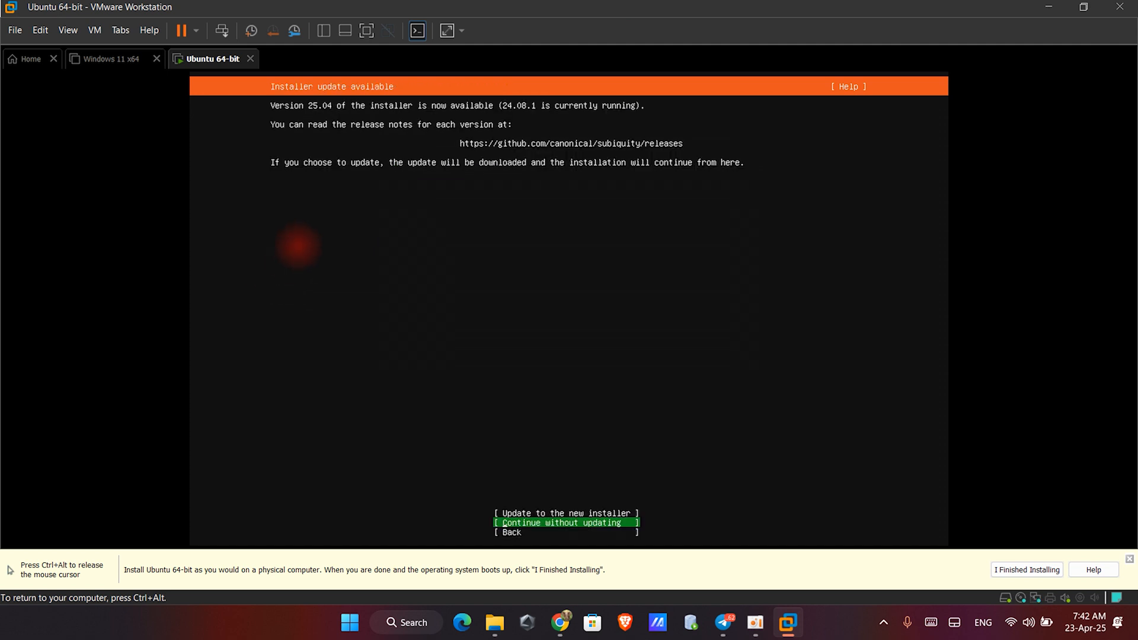
- Update to the new installer and accept the English (US) keyboard layout
key("Up")
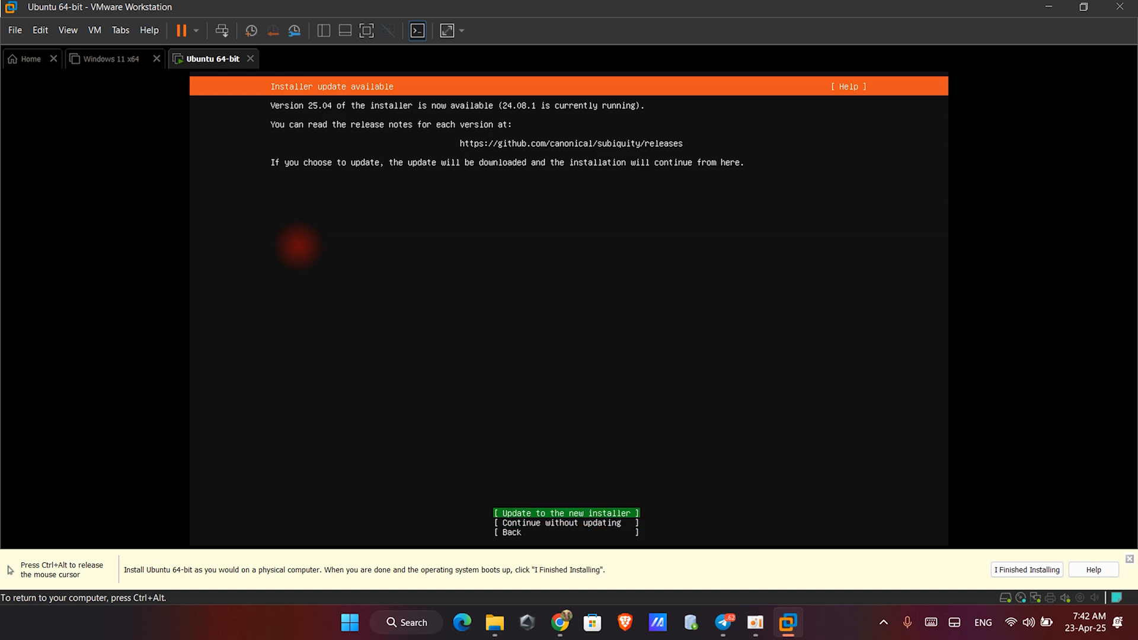
key("Return")
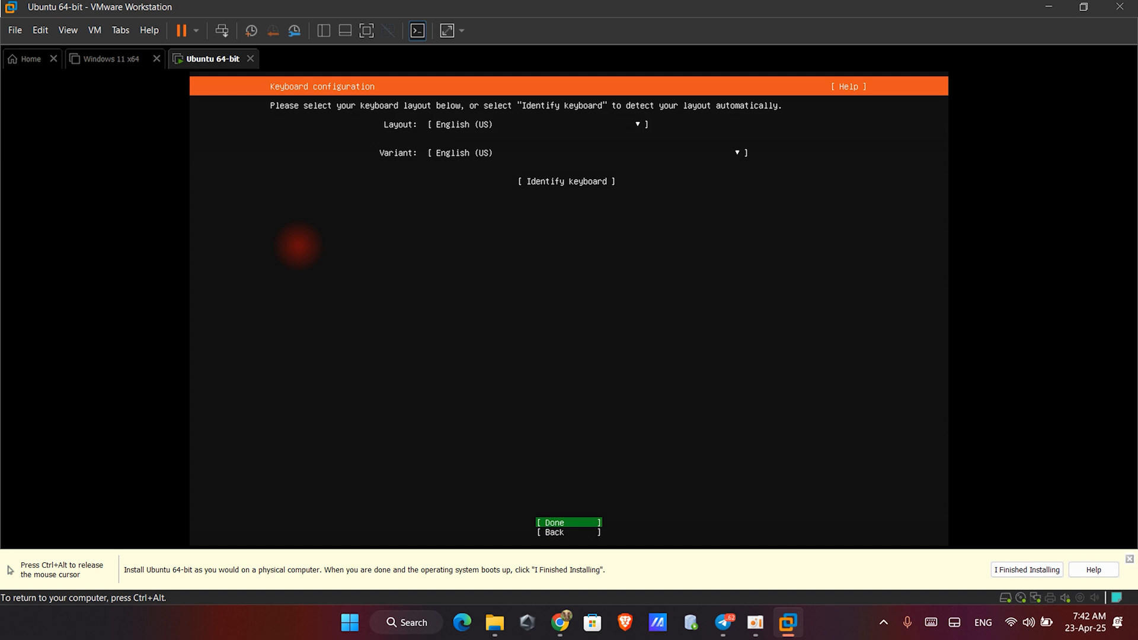
key("Return")
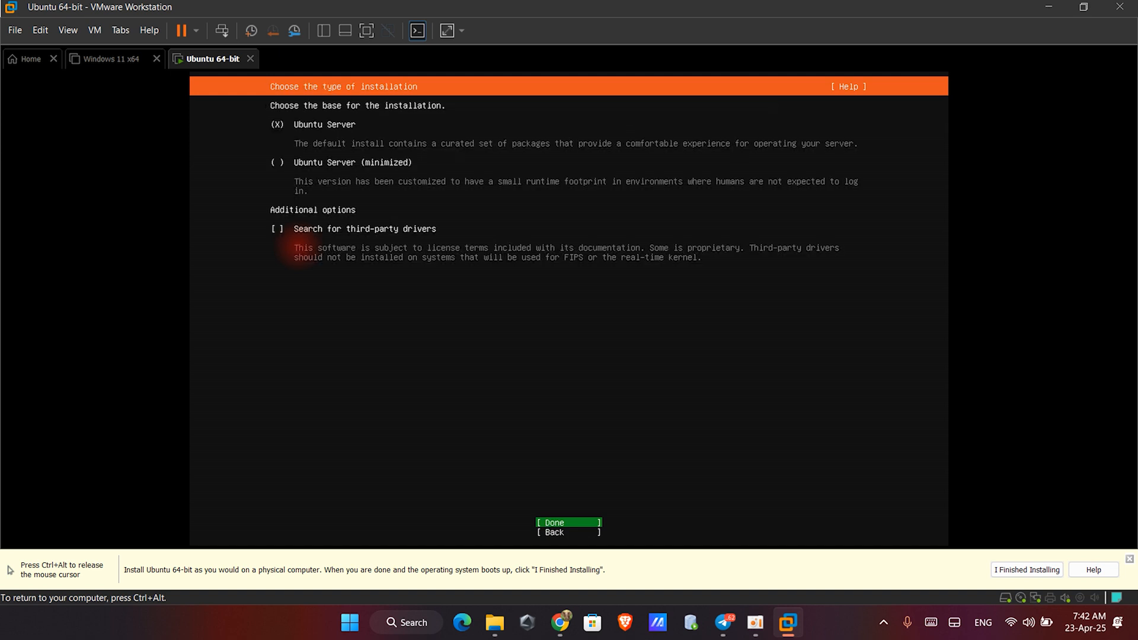
- Keep Ubuntu Server as the installation type and continue without configuring the network
key("Return")
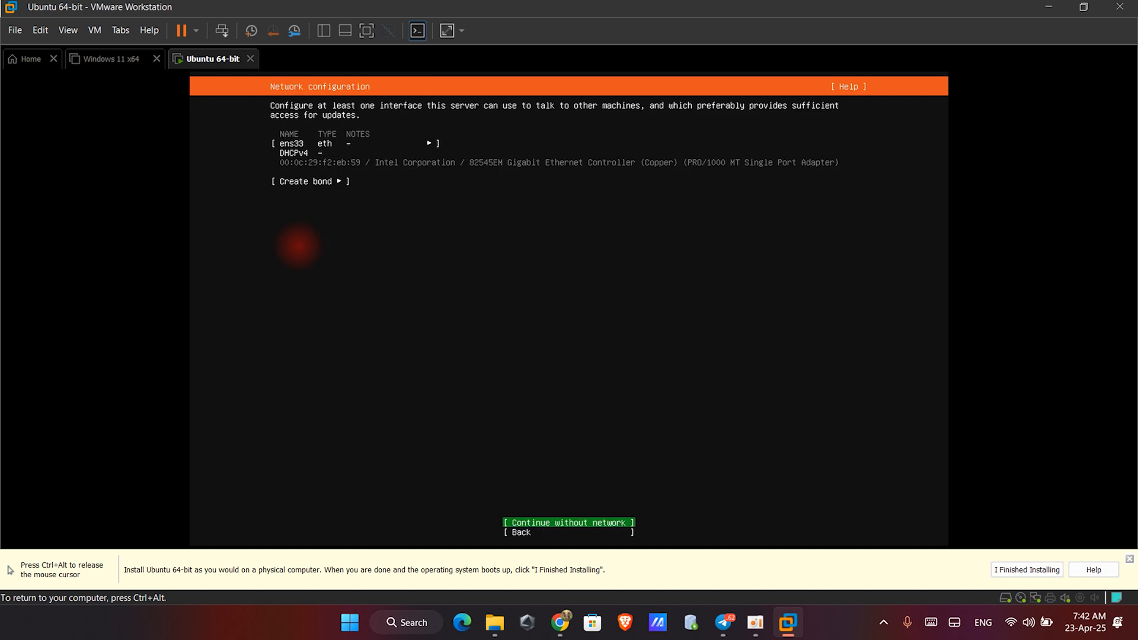
key("Return")
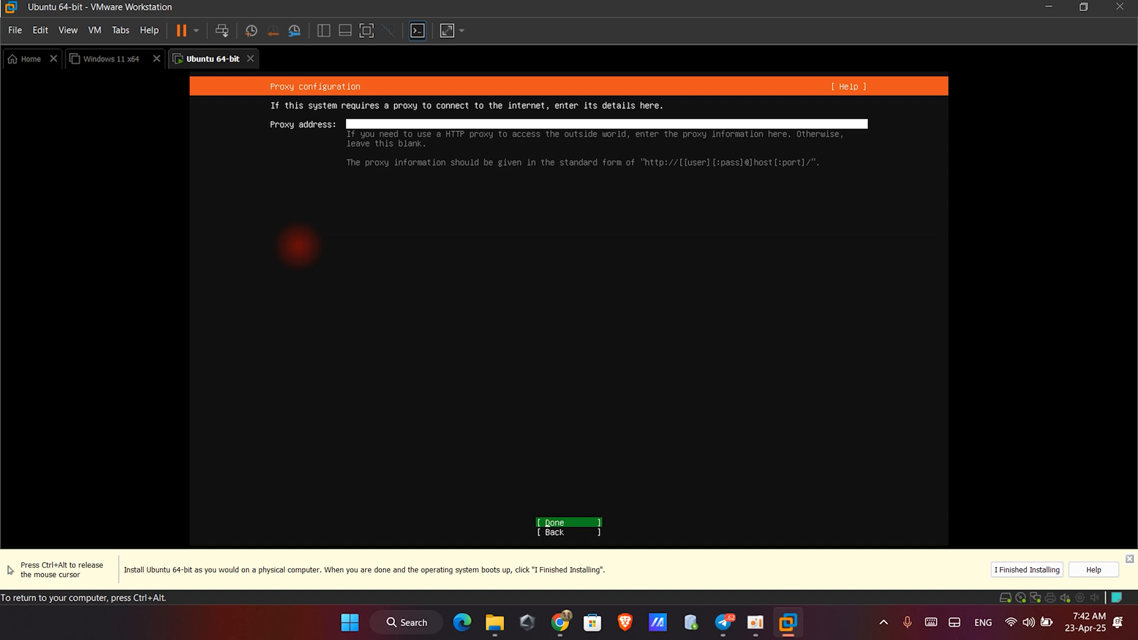
- Leave the proxy address blank and accept the default Ubuntu archive mirror
key("Return")
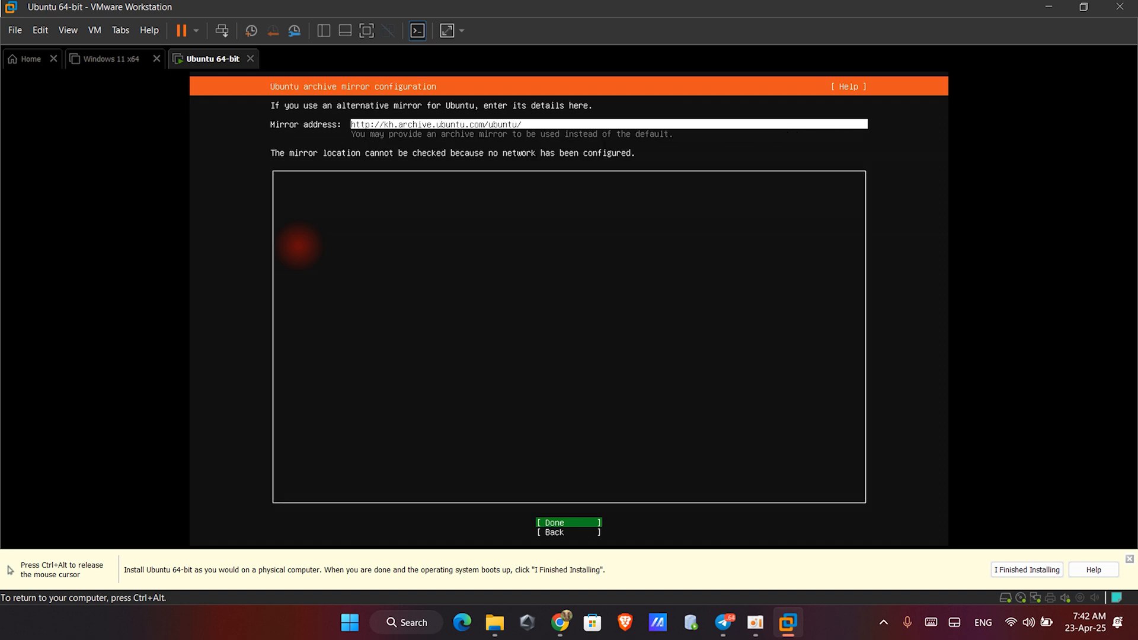
key("Return")
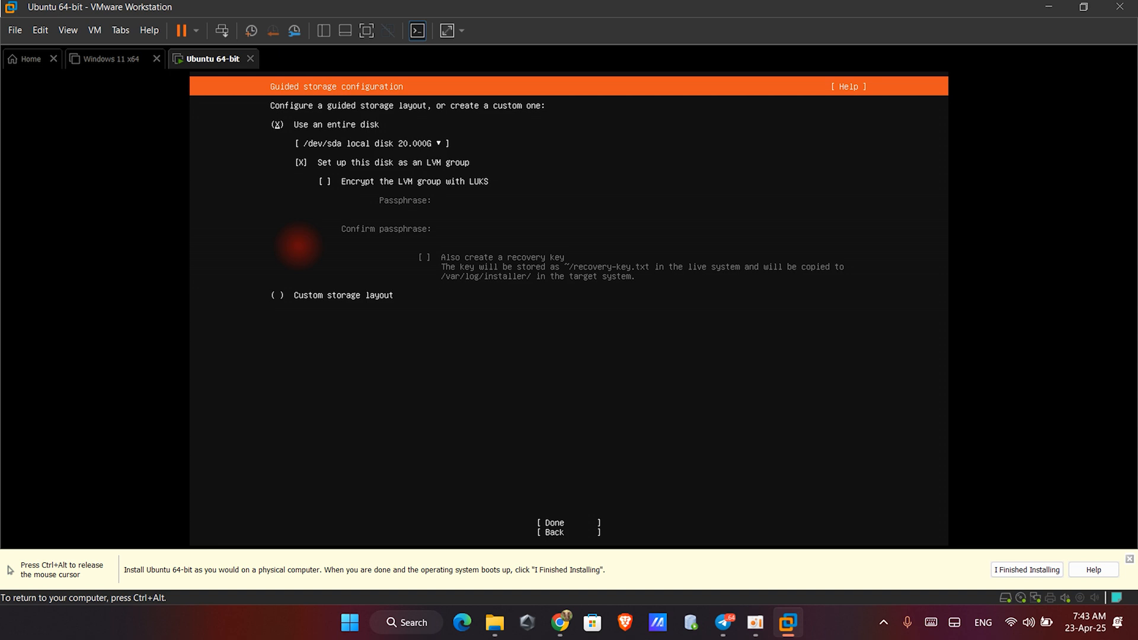
- Accept the guided storage layout using the entire /dev/sda disk set up as an LVM group
left_click(251, 117)
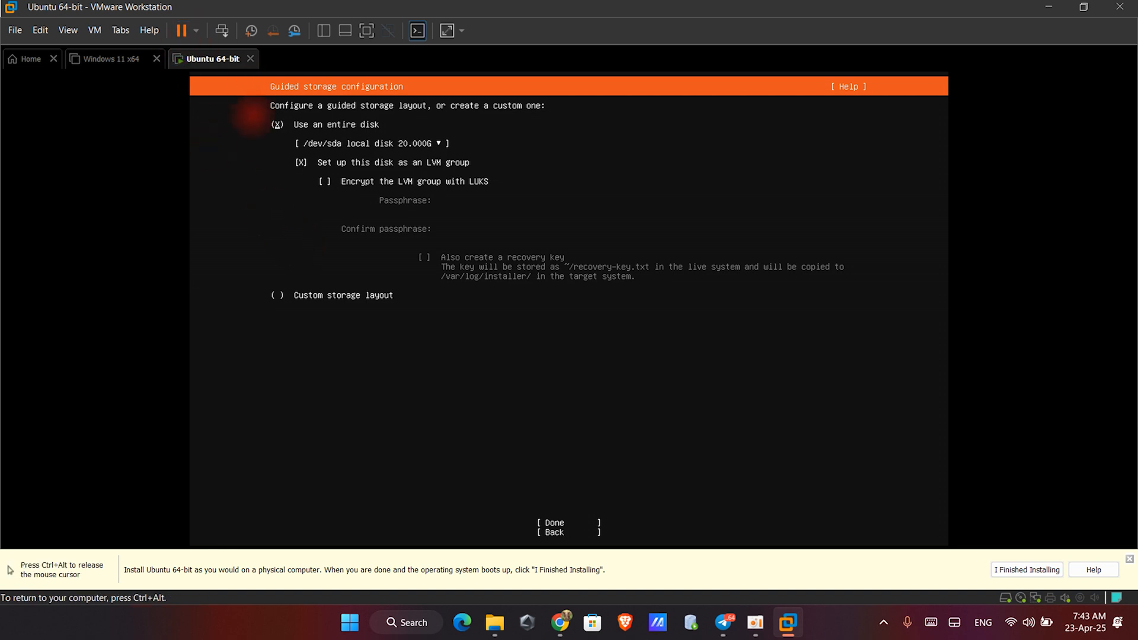
key("Down")
key("Up")
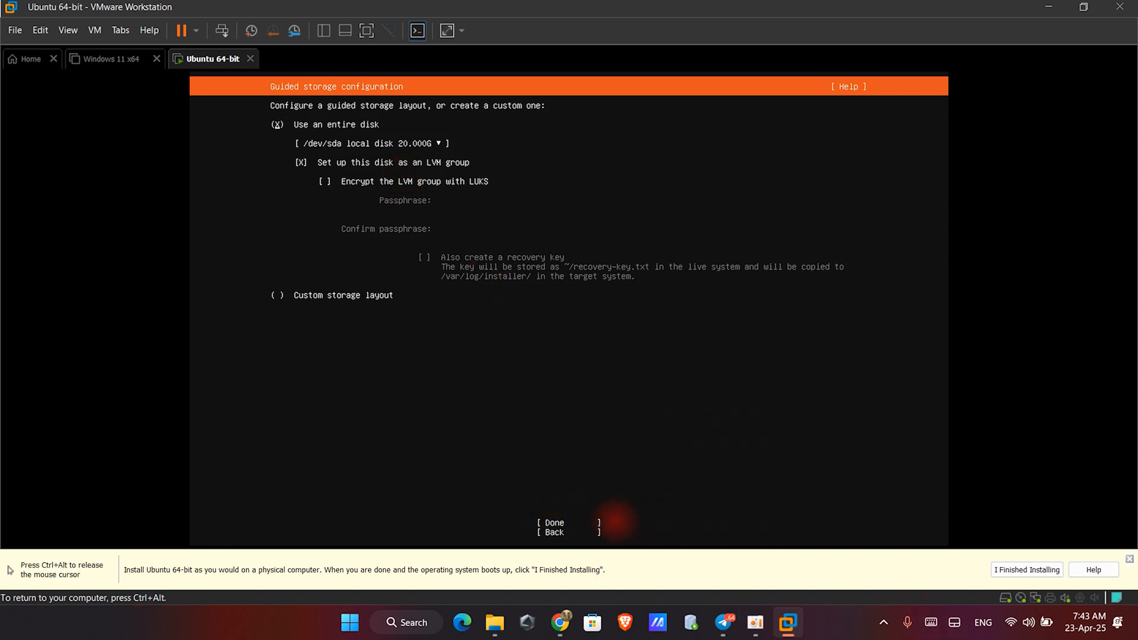
key("Down")
key("Down")
key("Tab")
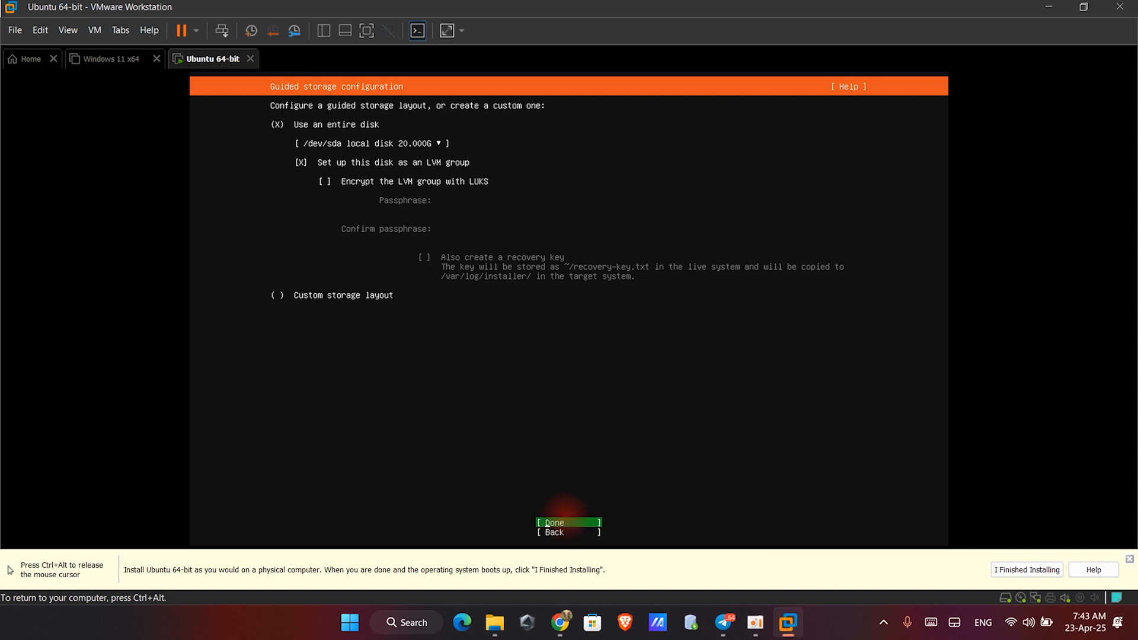
key("shift+Tab")
key("Up")
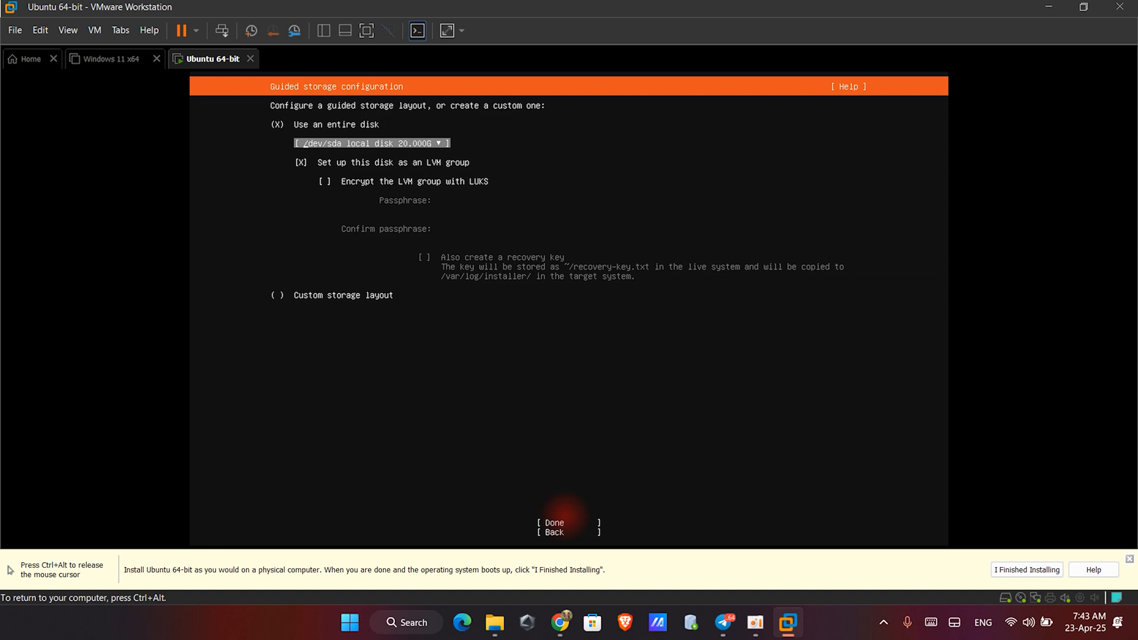
left_click(557, 522)
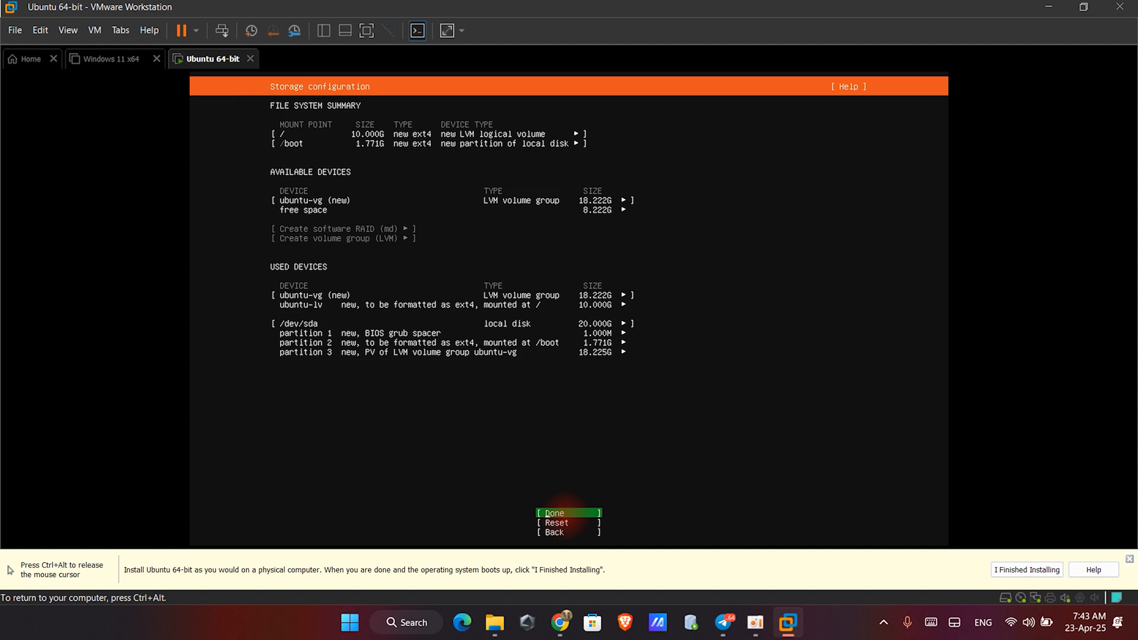
- Confirm the storage configuration summary and approve continuing with the disk changes
left_click(564, 514)
key("Down")
key("Return")
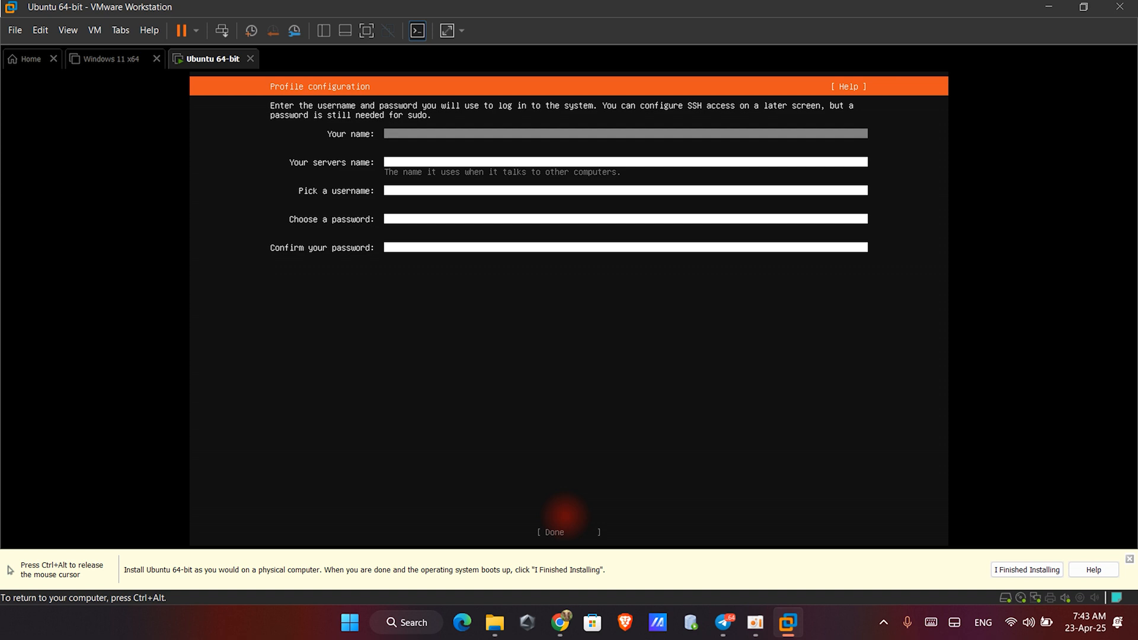
- Enter su3353 as the name, the server name and the username in the profile setup
type("su3353")
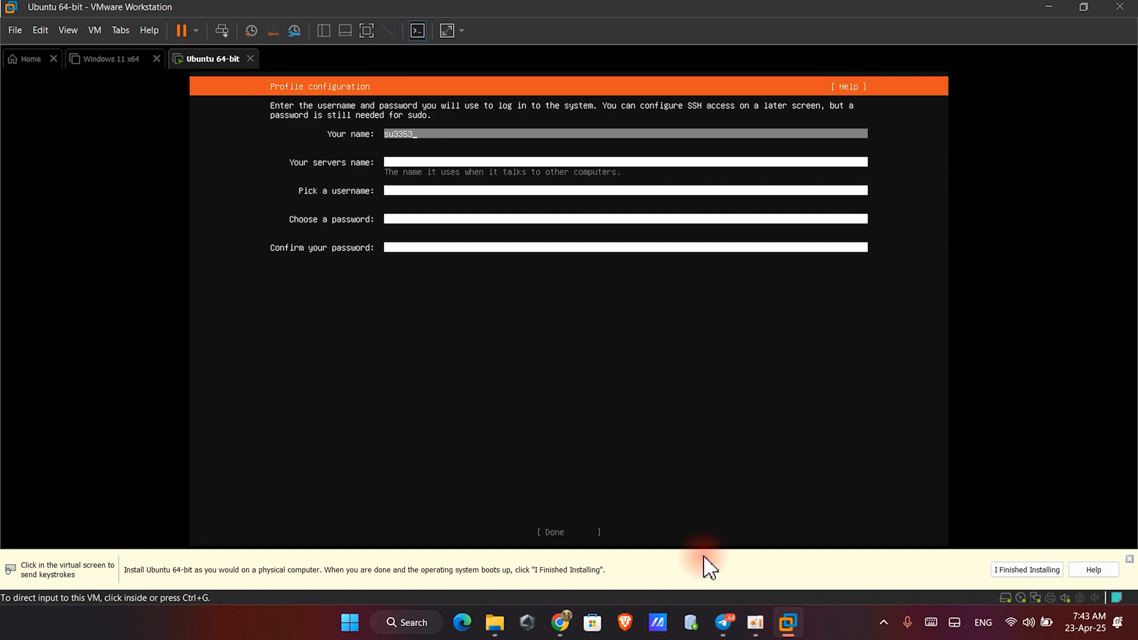
key("Tab")
type("su3353")
key("Tab")
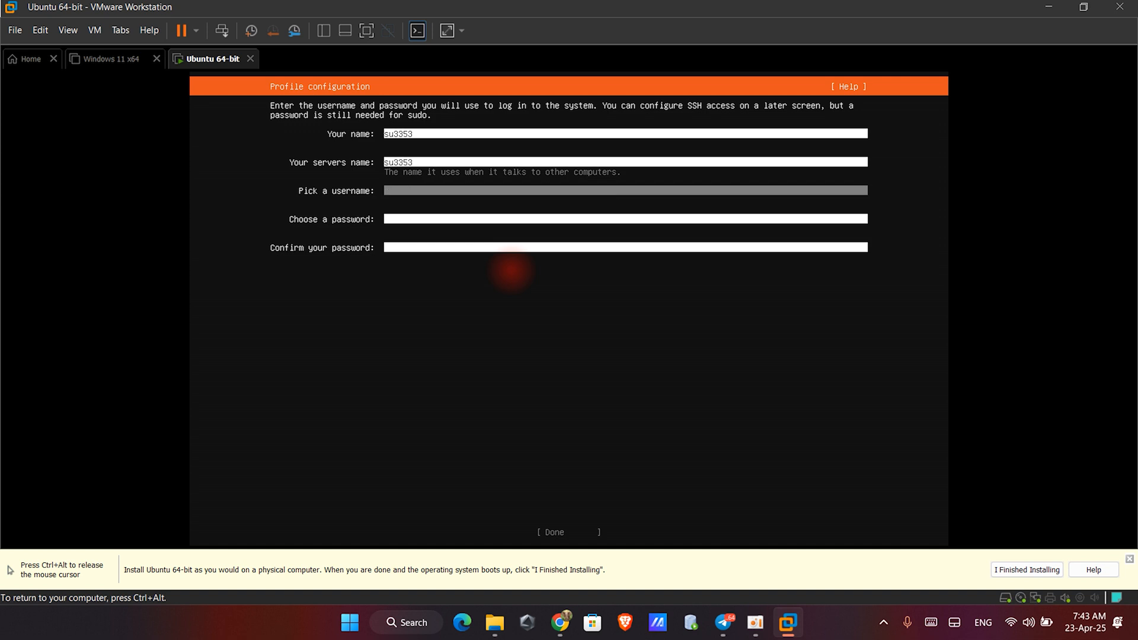
type("su3353")
key("Tab")
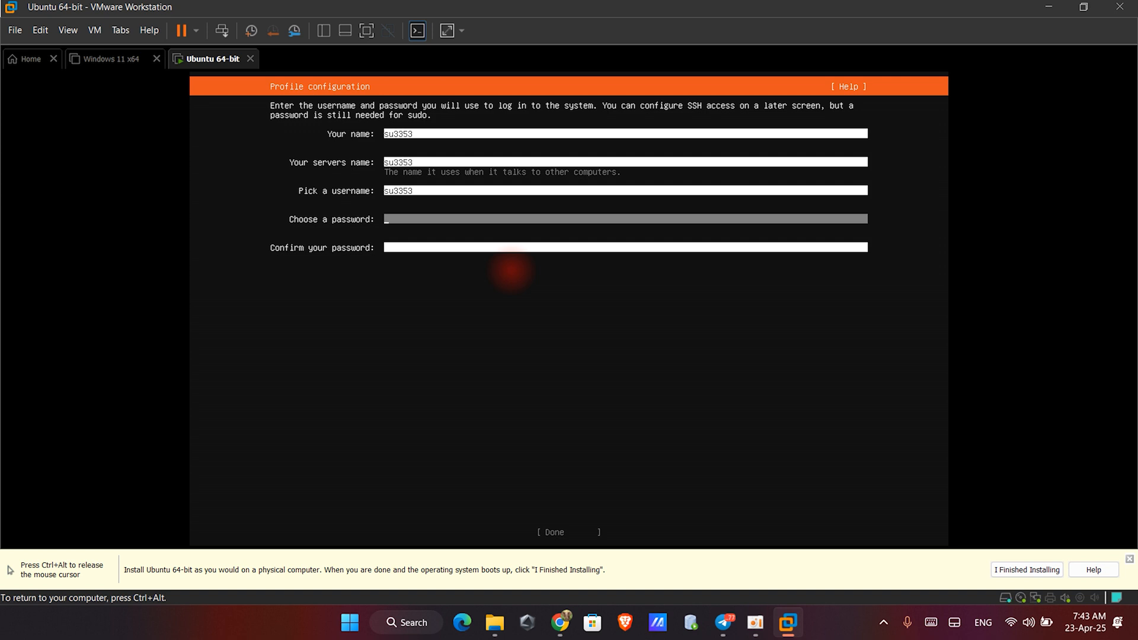
- Choose and confirm the account password, then finish the profile configuration
type("***")
key("Tab")
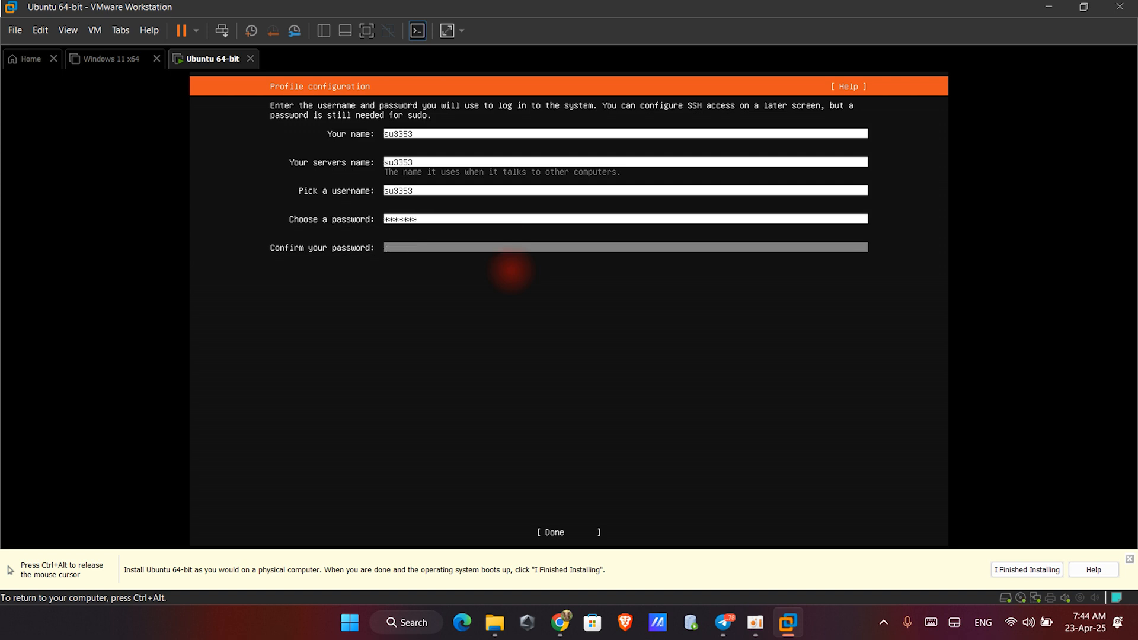
type("***")
key("BackSpace")
key("BackSpace")
key("BackSpace")
key("BackSpace")
type("*******")
key("Tab")
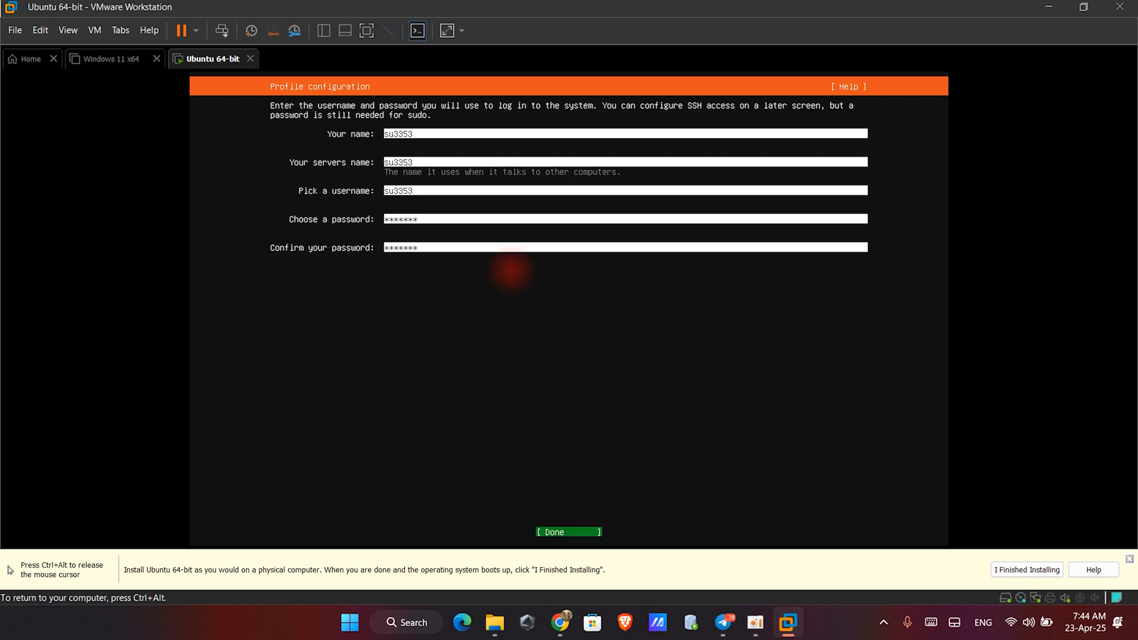
key("Return")
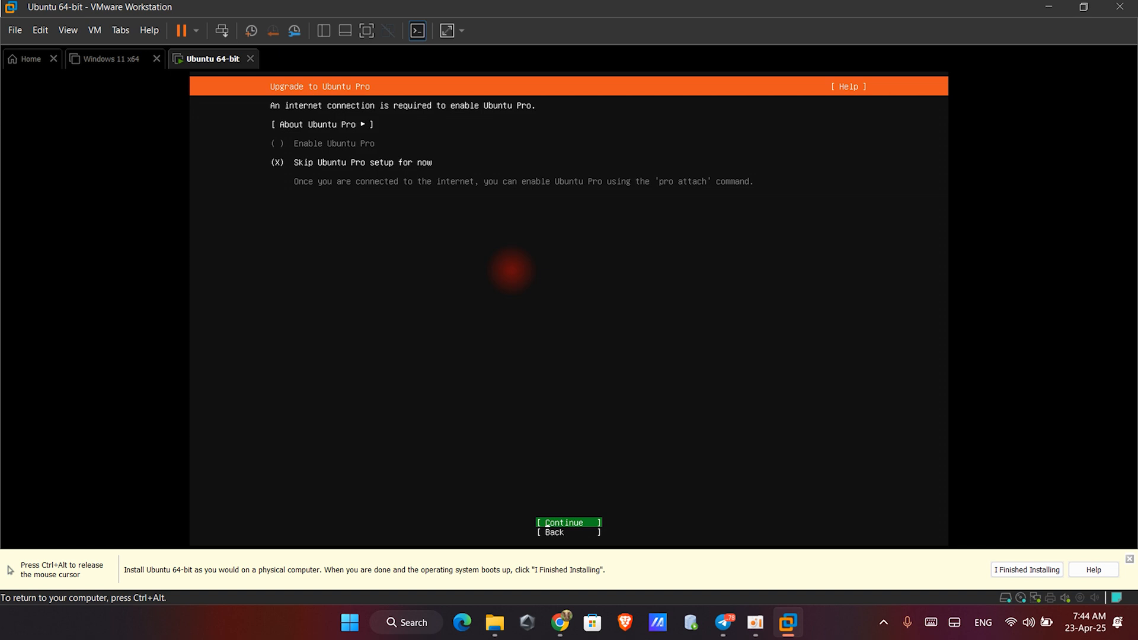
- Skip Ubuntu Pro setup and enable installing the OpenSSH server before continuing
key("Return")
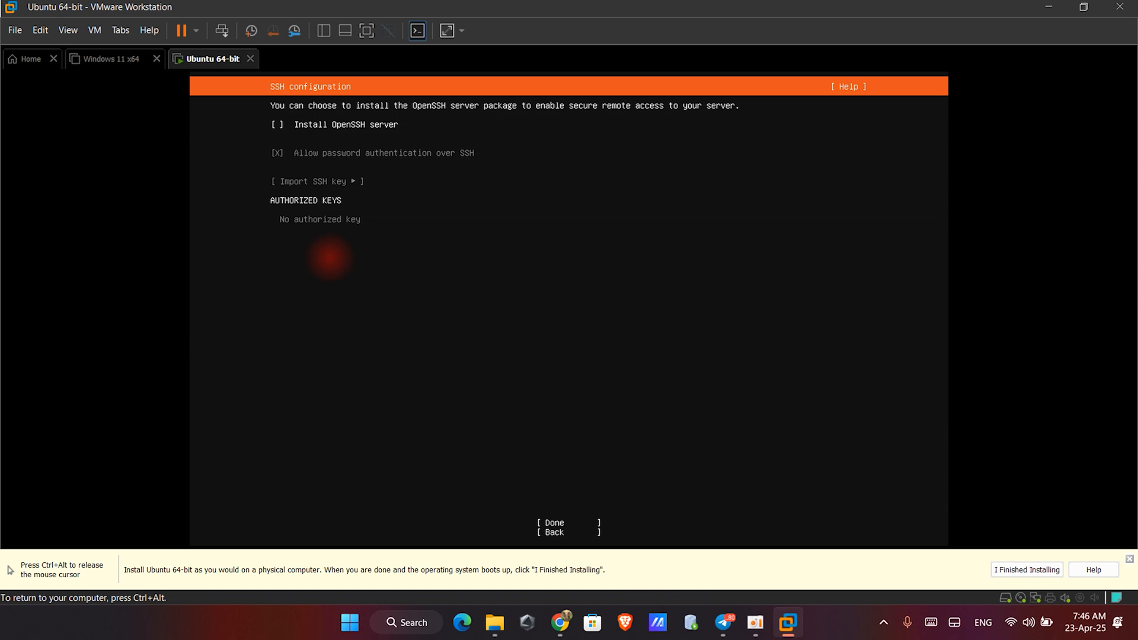
key("space")
key("Tab")
key("Tab")
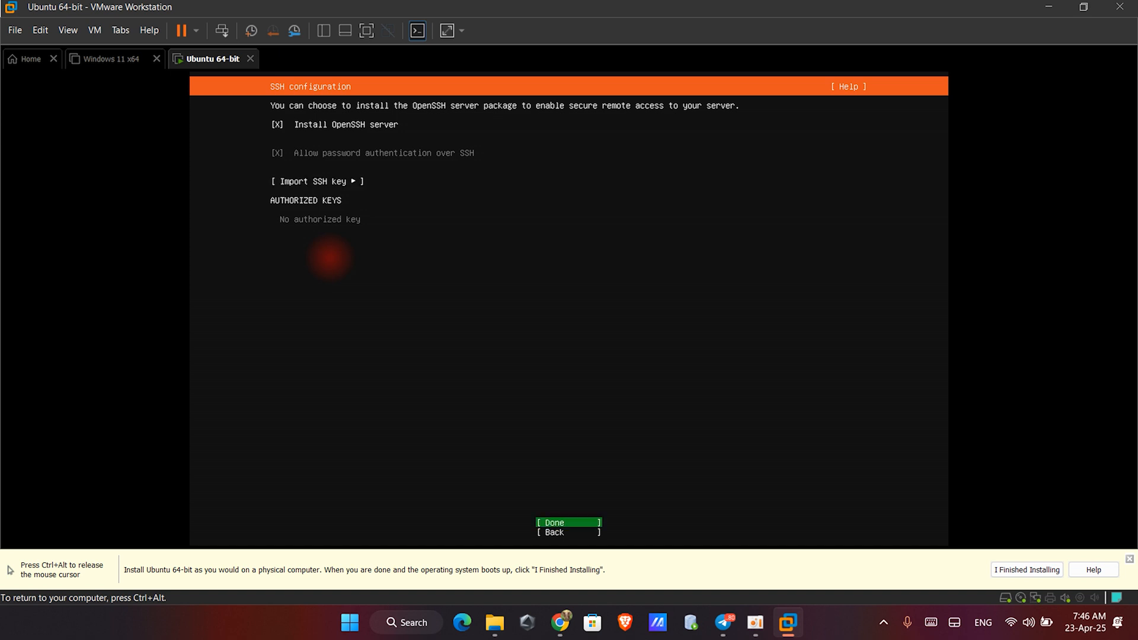
key("Return")
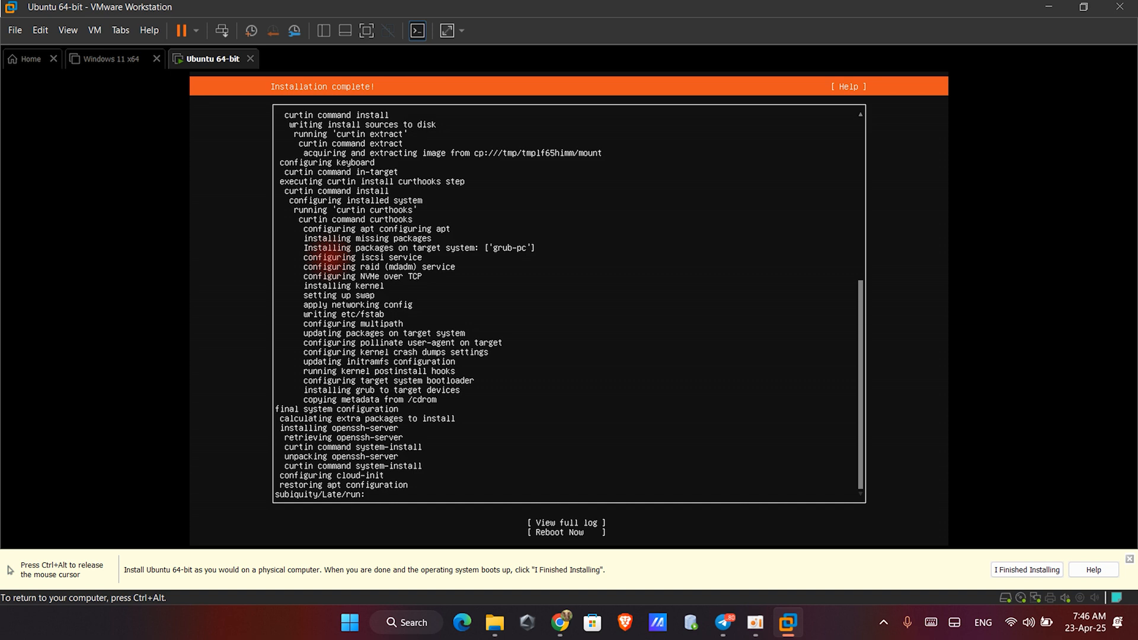
- Open the full installer log to review it and close it again
key("Tab")
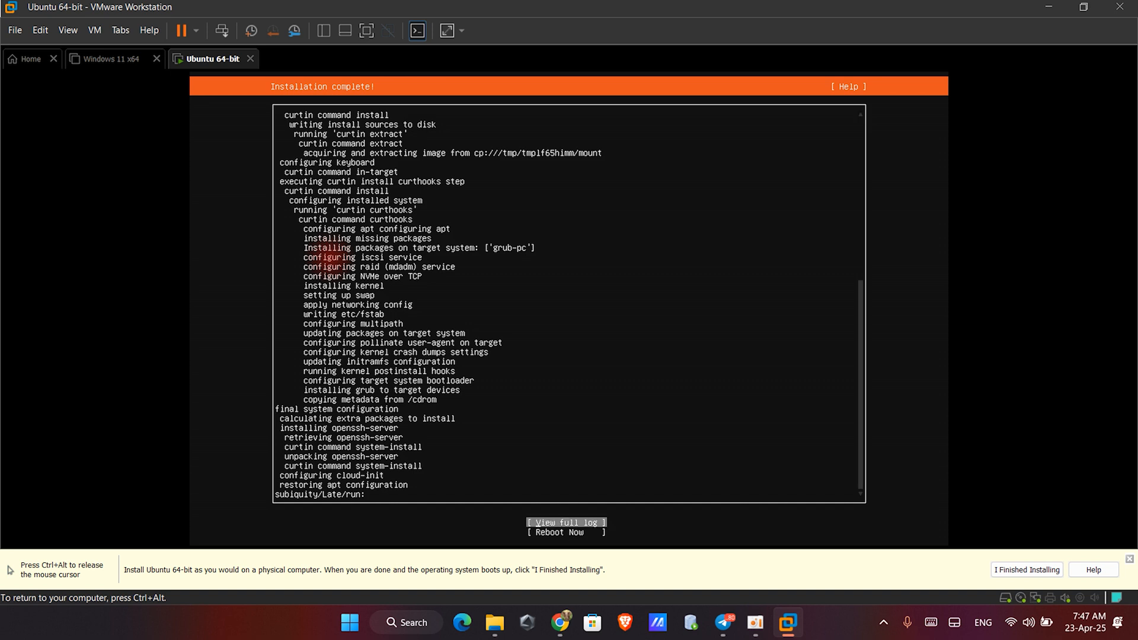
key("Return")
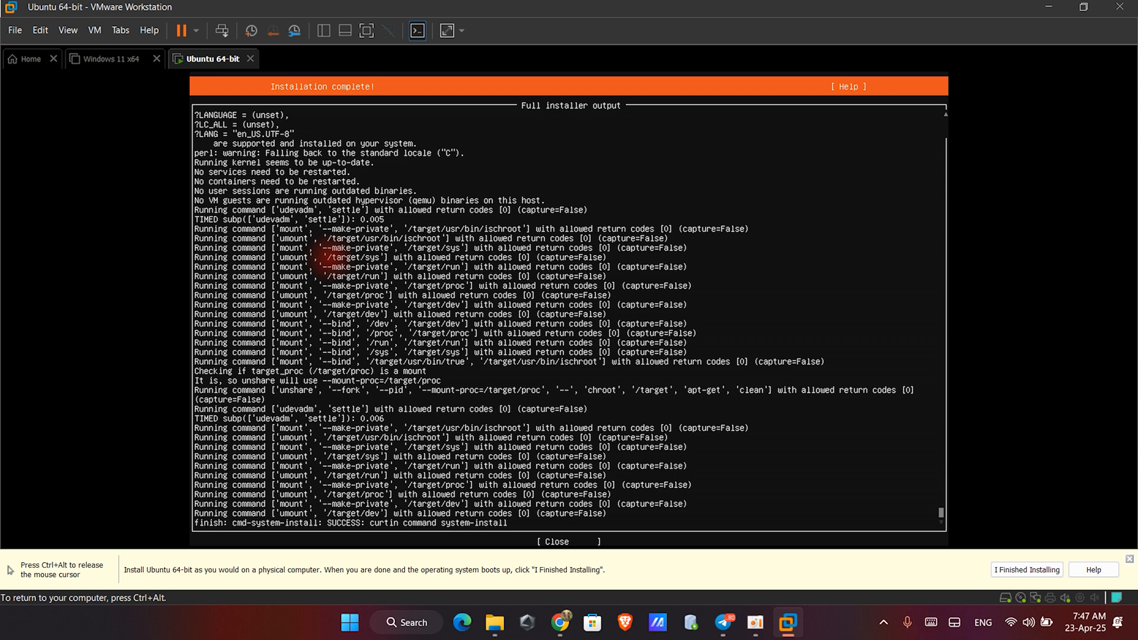
key("Tab")
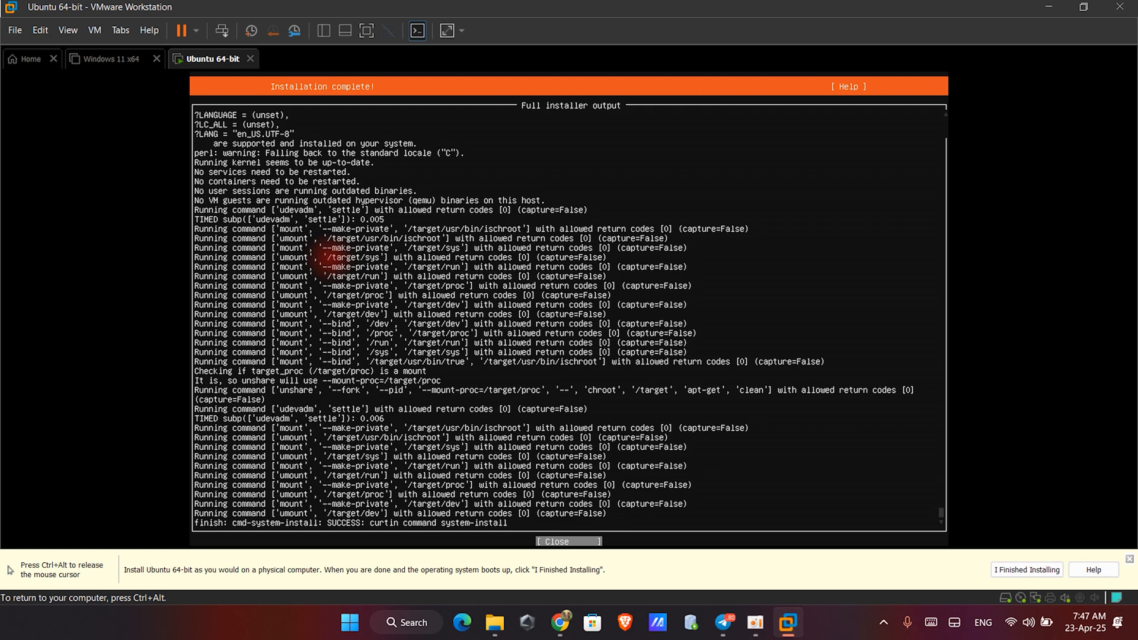
key("Return")
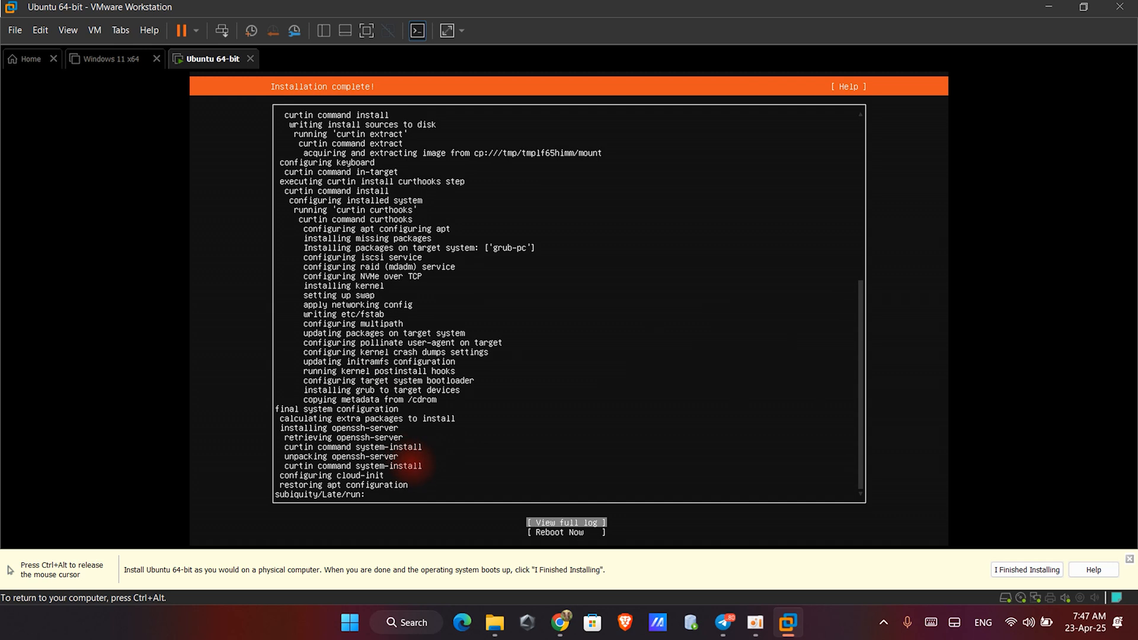
- Switch to the browser and search Google for putty in a new tab
left_click(560, 622)
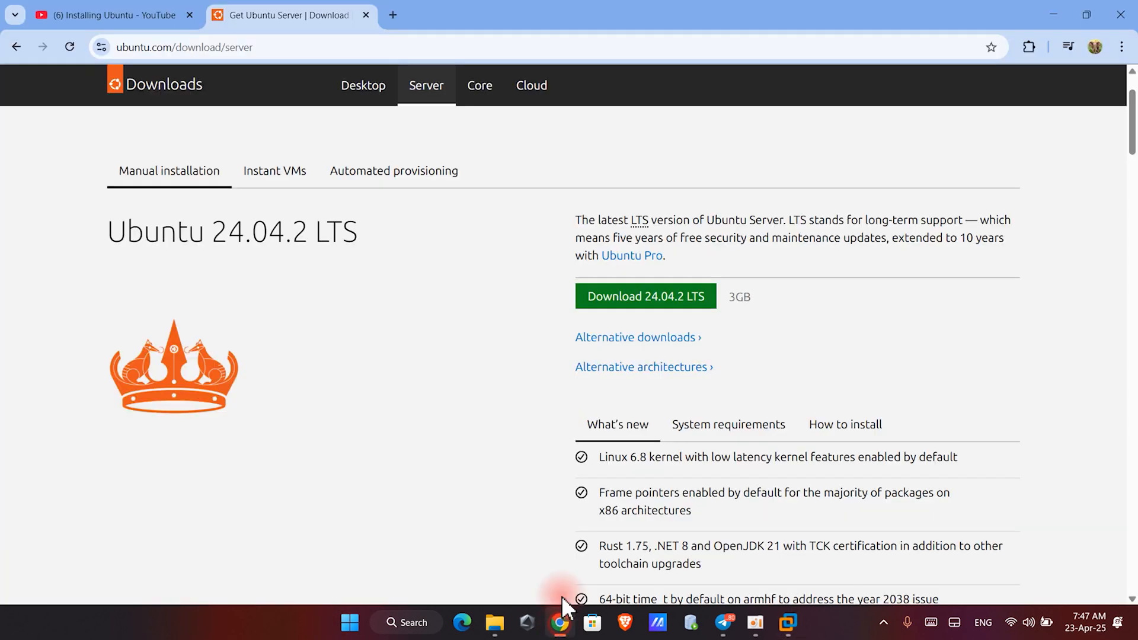
left_click(393, 15)
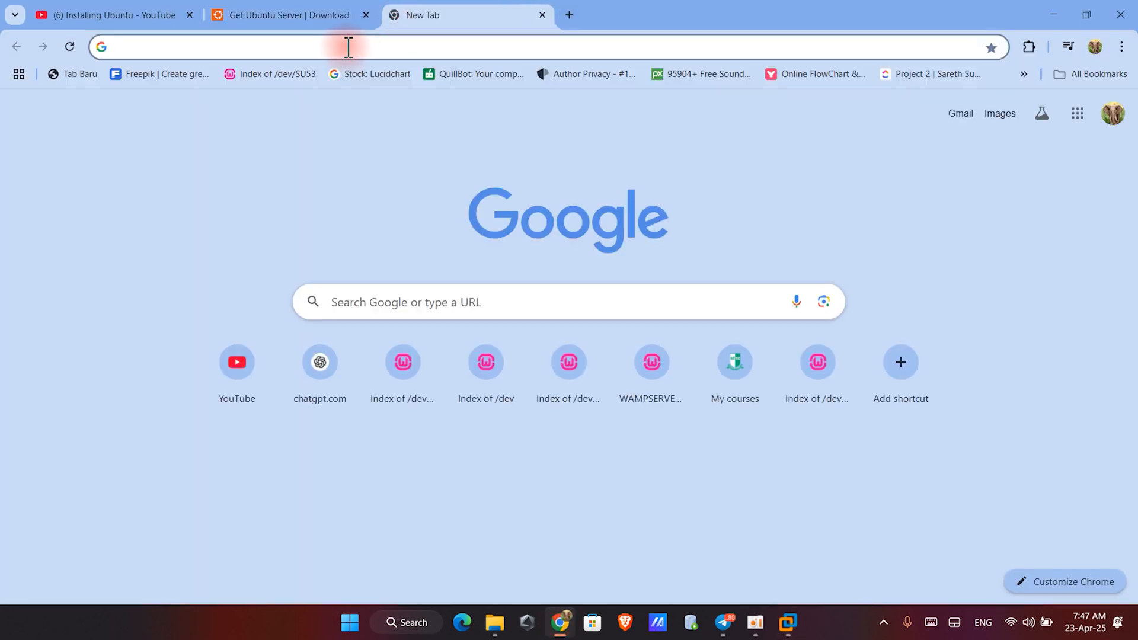
left_click(349, 46)
type("py")
key("BackSpace")
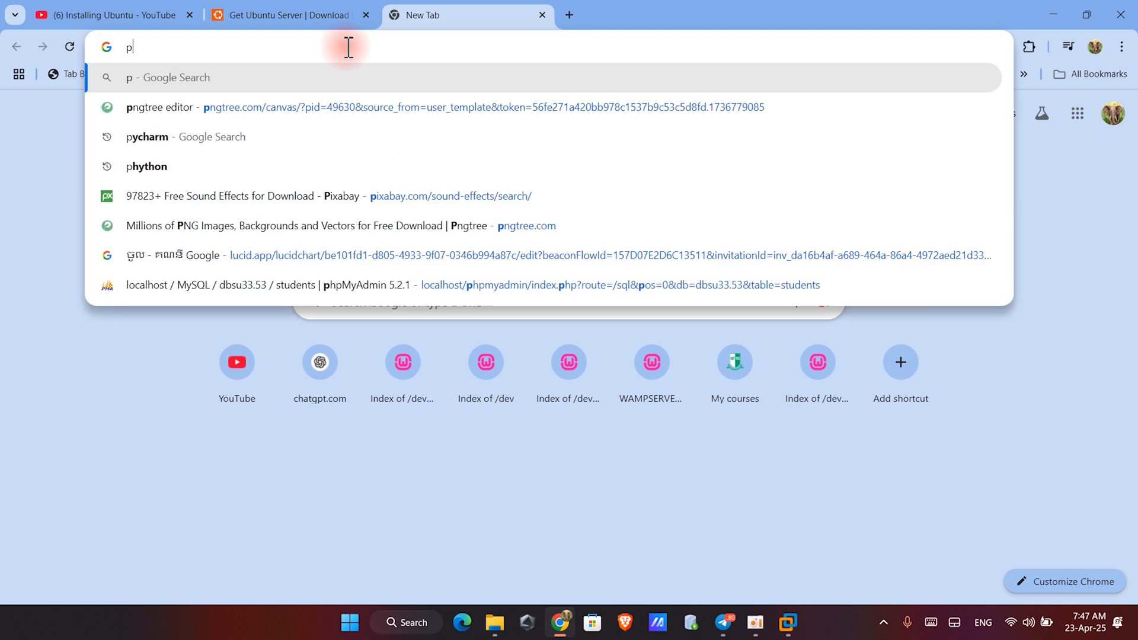
type("utty")
key("Return")
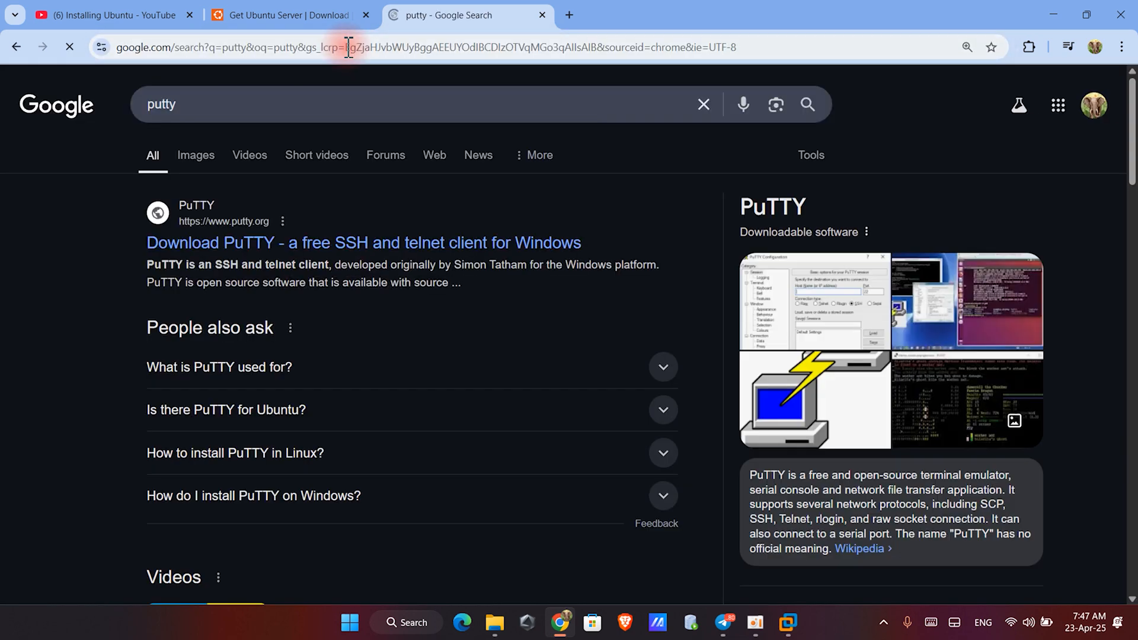
- Open the PuTTY site's latest release page and download the 64-bit x86 putty.exe binary
left_click(234, 246)
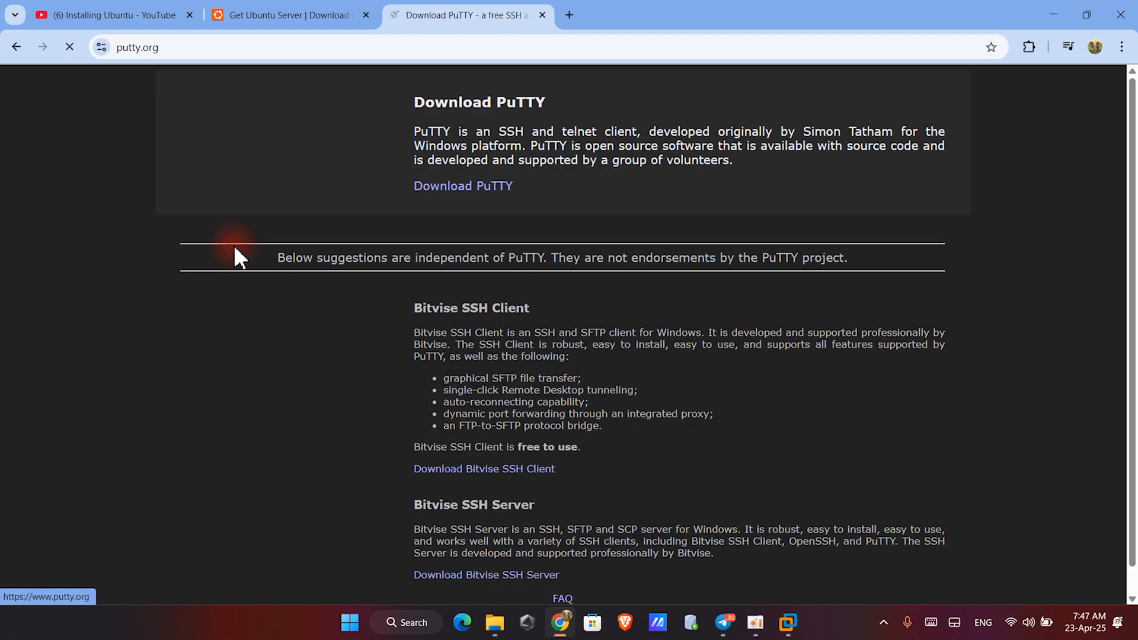
scroll(485, 545, "down", 2)
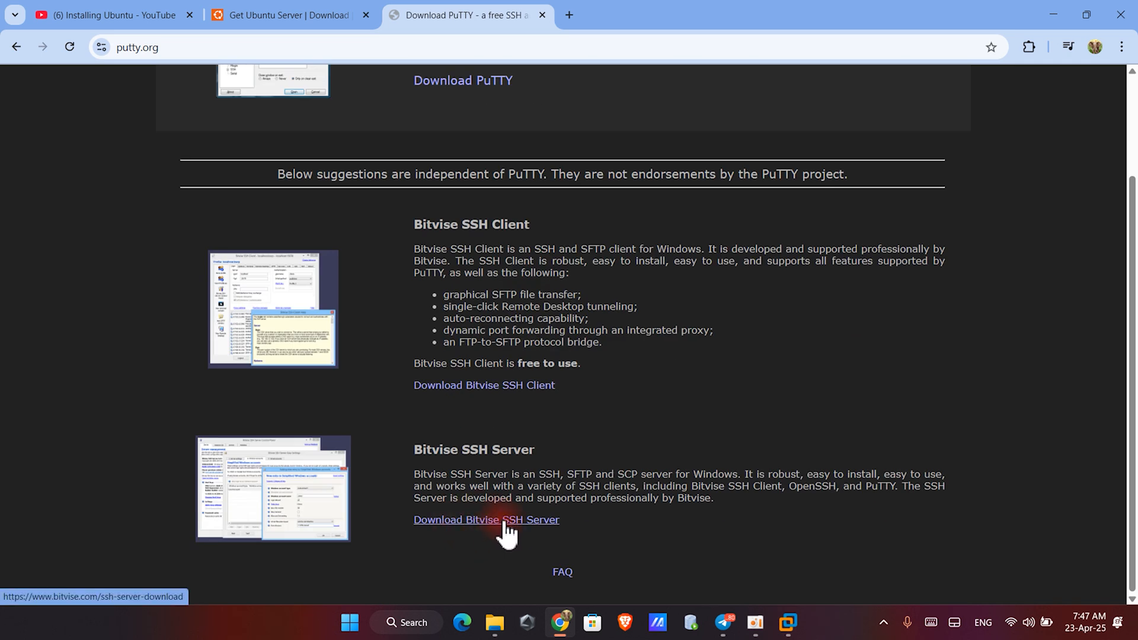
scroll(507, 501, "up", 2)
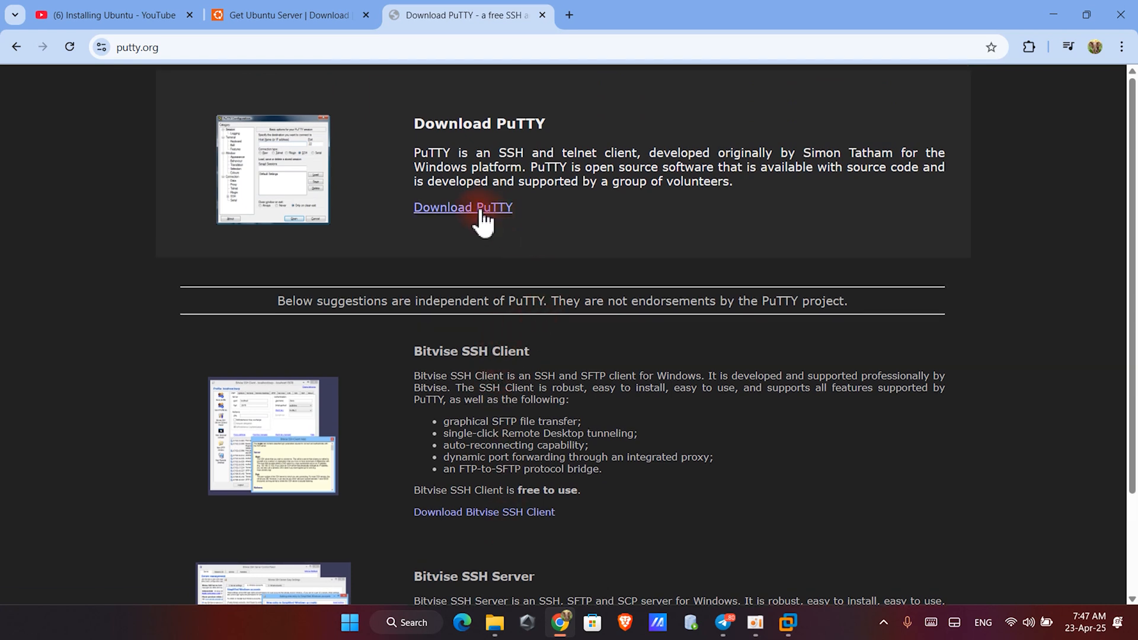
left_click(481, 212)
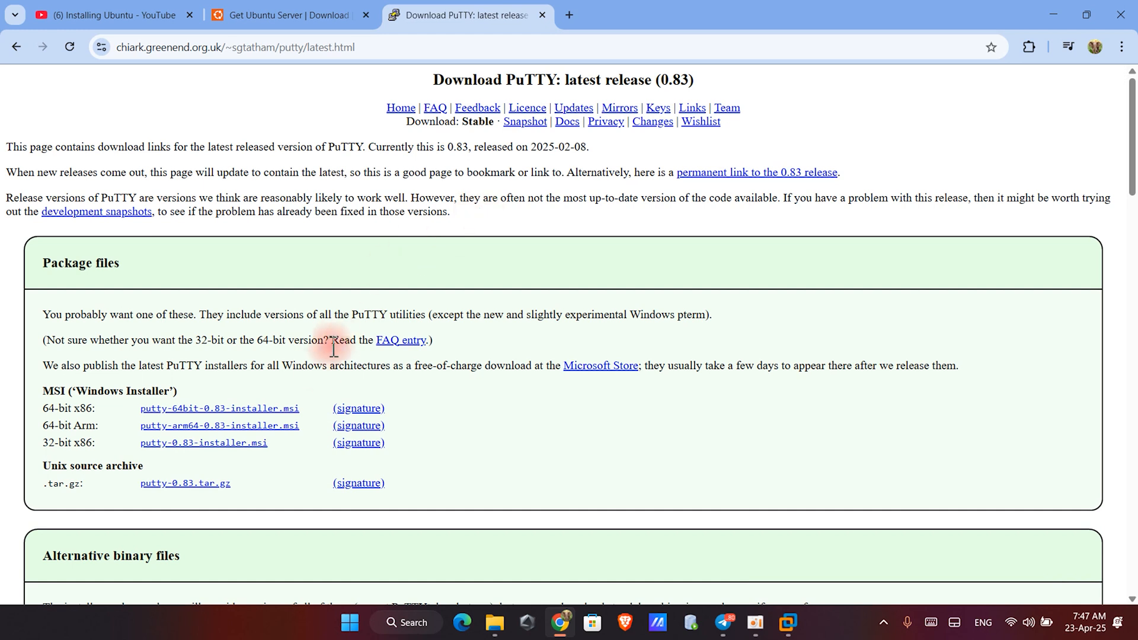
scroll(305, 386, "down", 3)
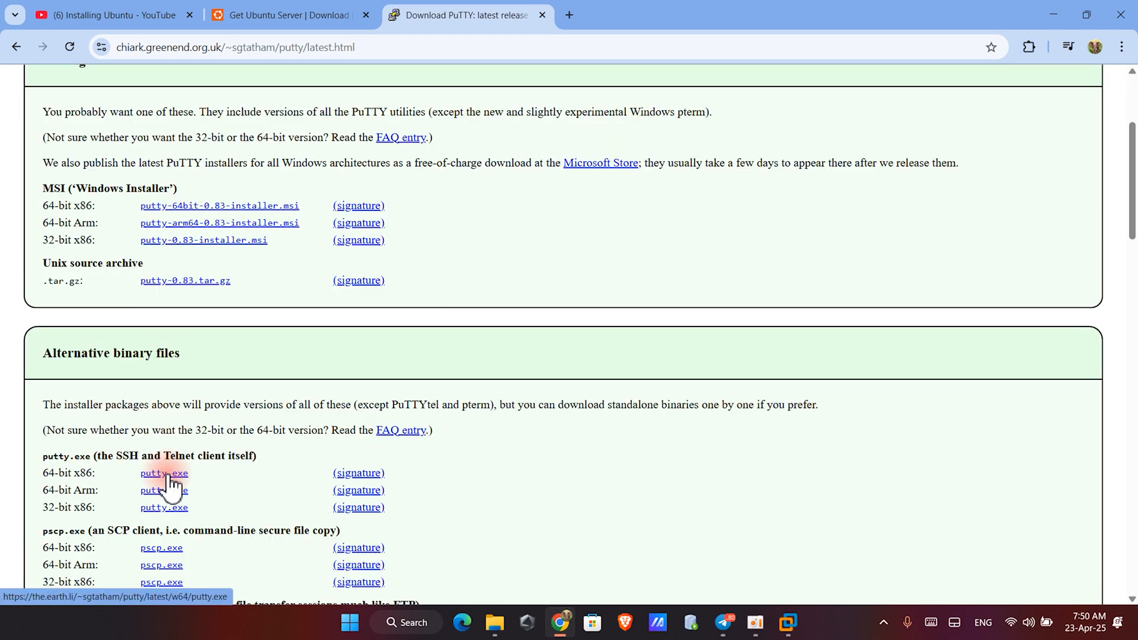
left_click(168, 478)
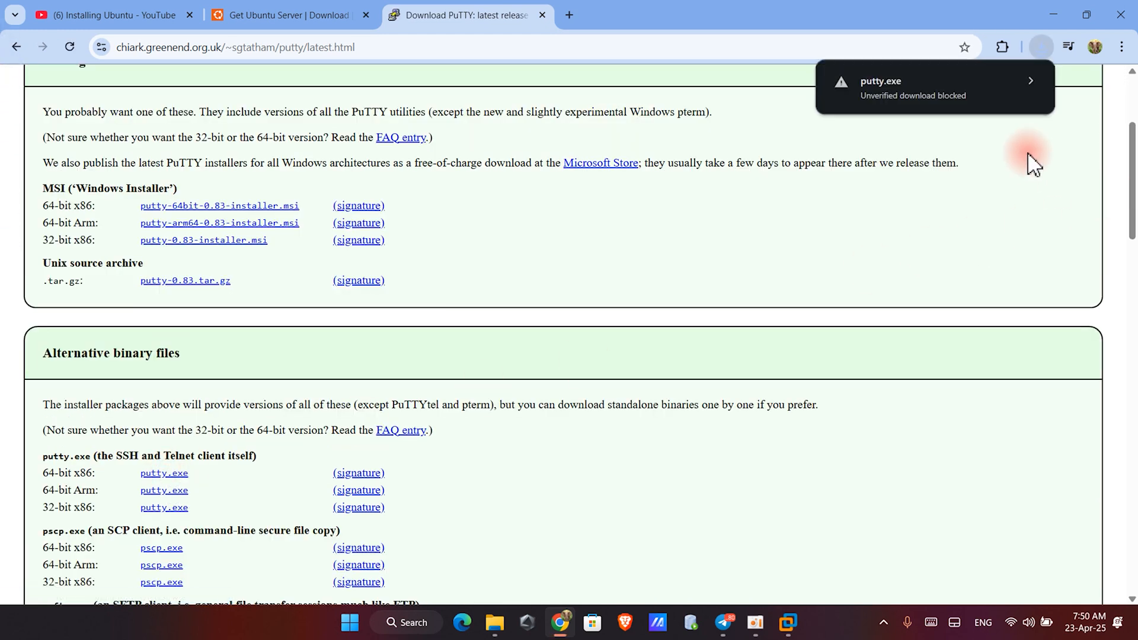
- Keep the blocked putty.exe download and launch it from its download folder
left_click(1030, 83)
left_click(960, 170)
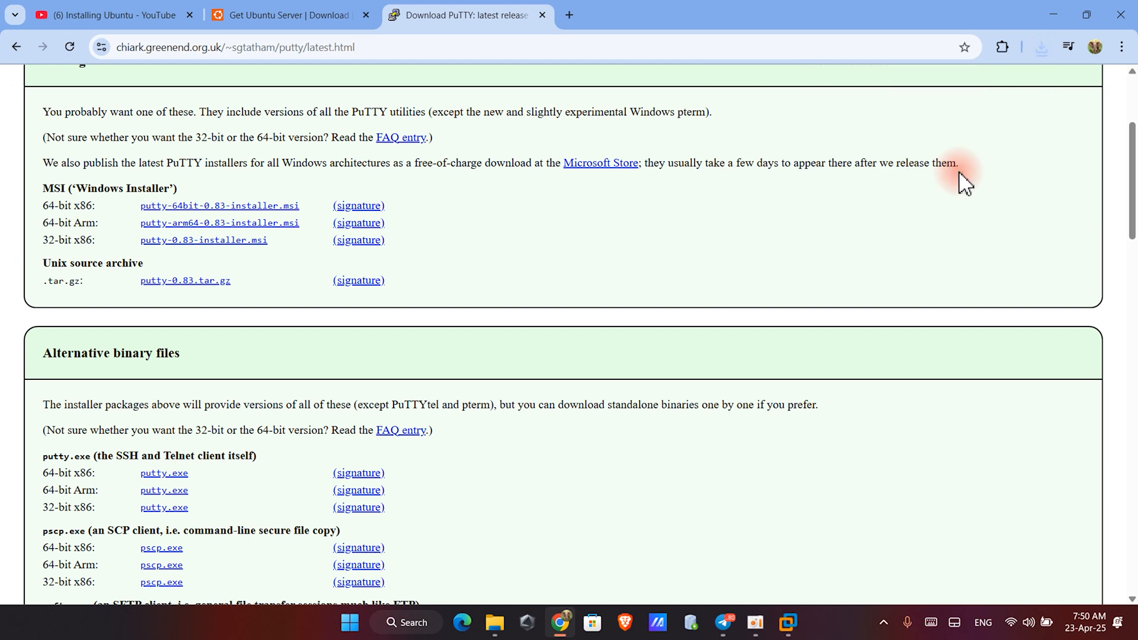
left_click(1039, 48)
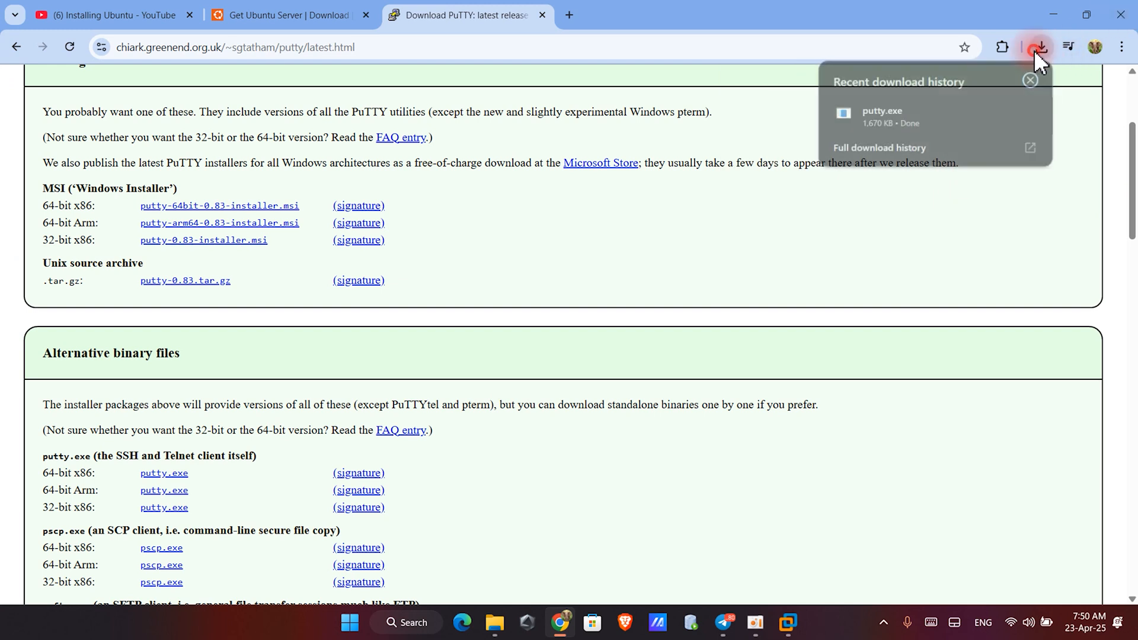
left_click(1002, 115)
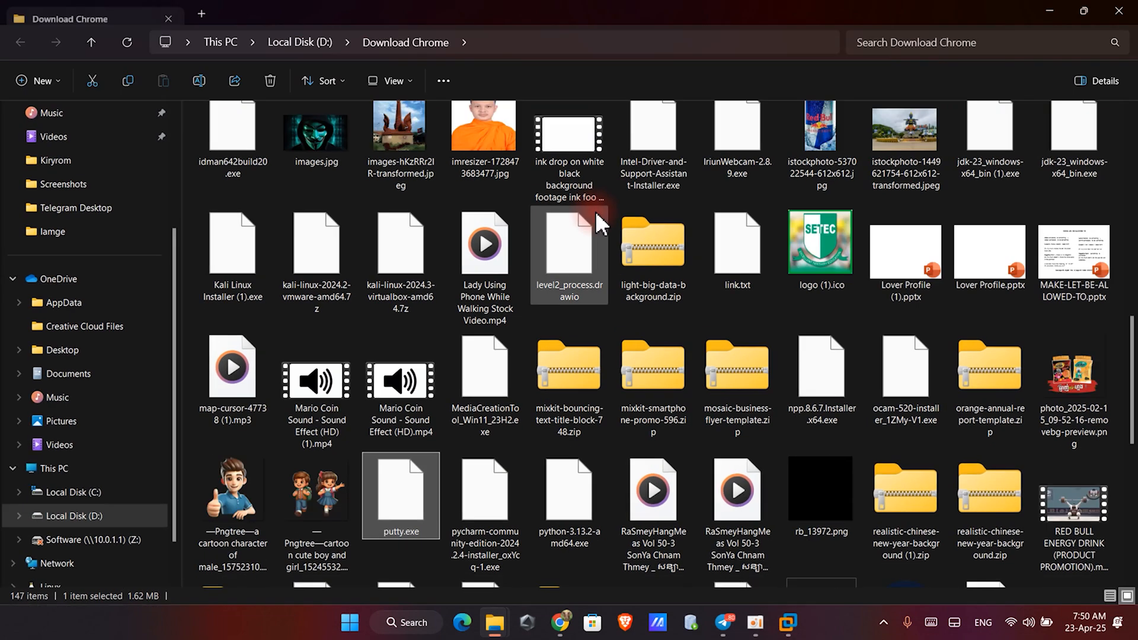
double_click(397, 497)
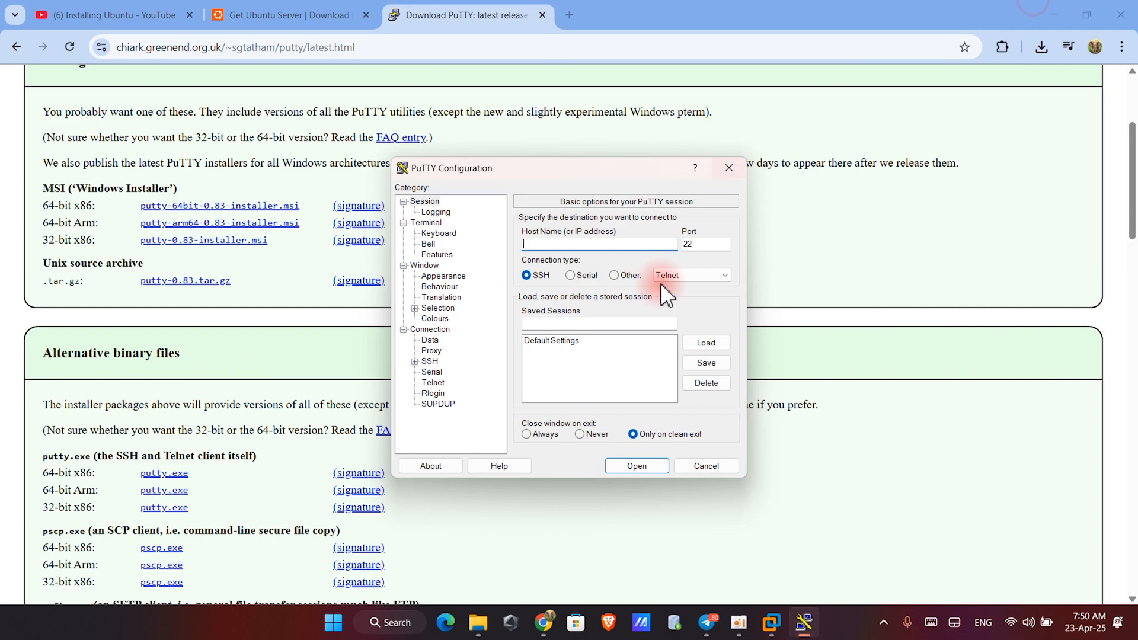
- Return to the Ubuntu VM installer and open the full installer output, then close it
left_click(1055, 13)
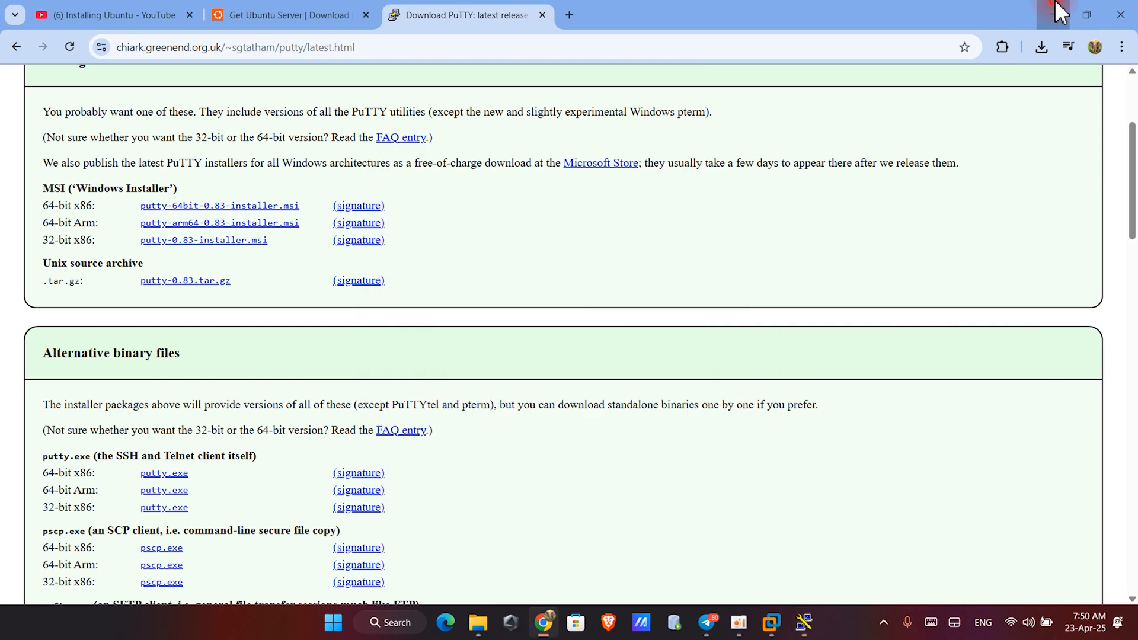
left_click(878, 458)
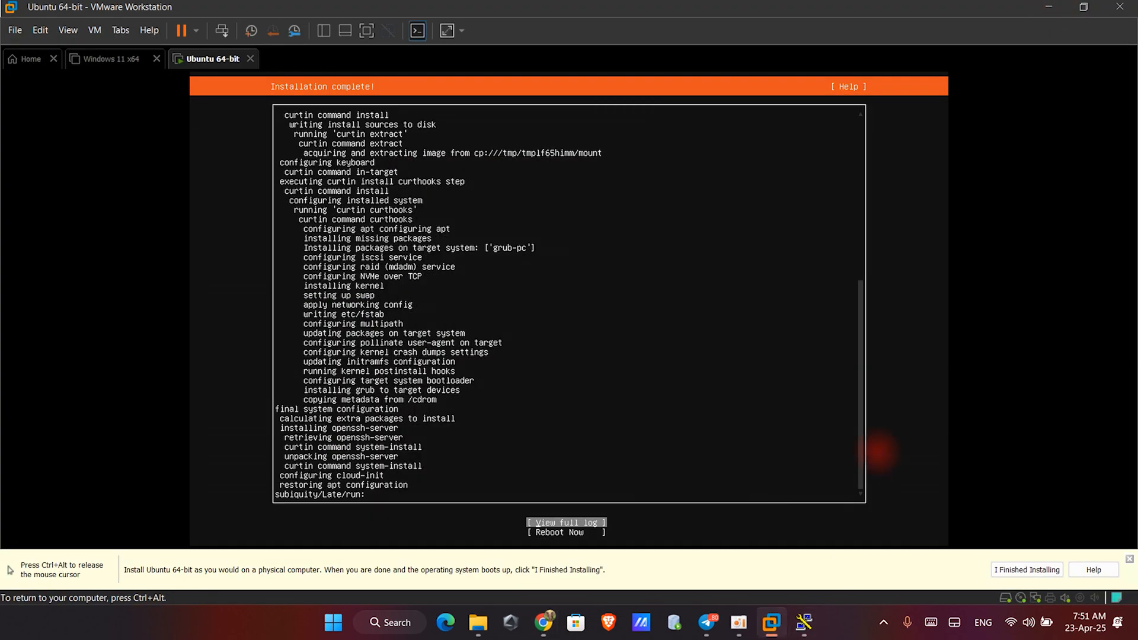
mouse_move(742, 629)
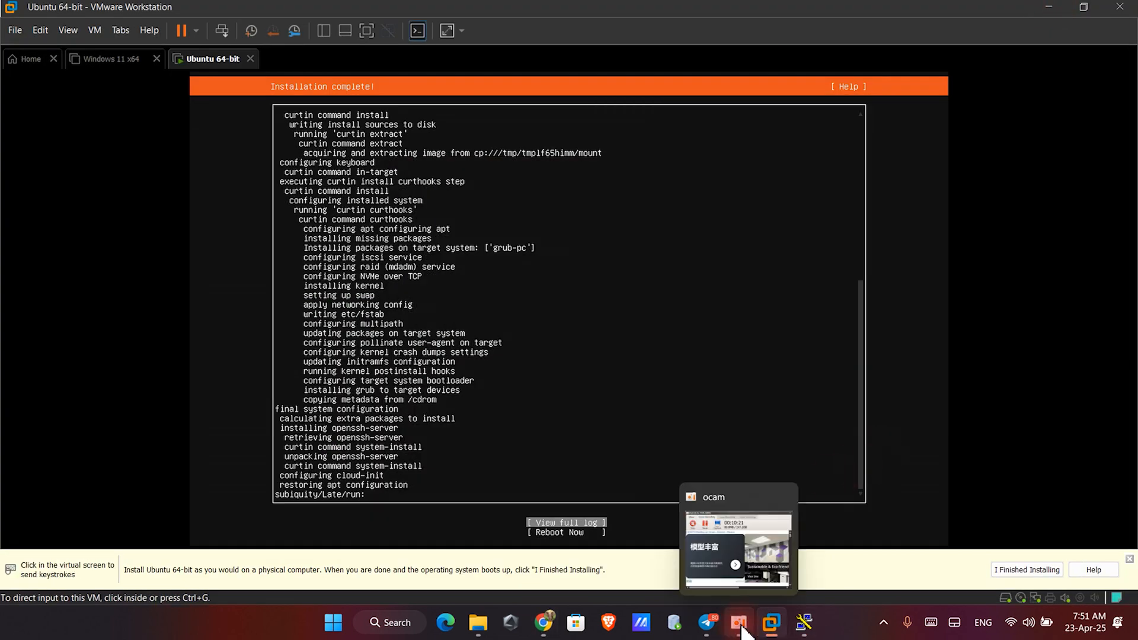
left_click(508, 376)
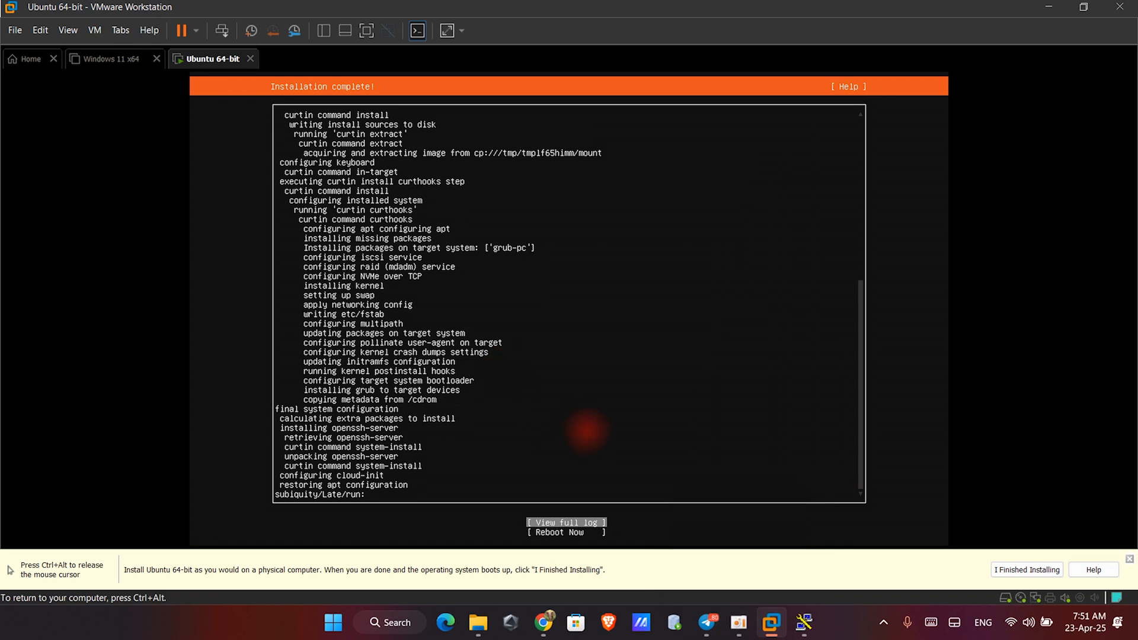
key("Return")
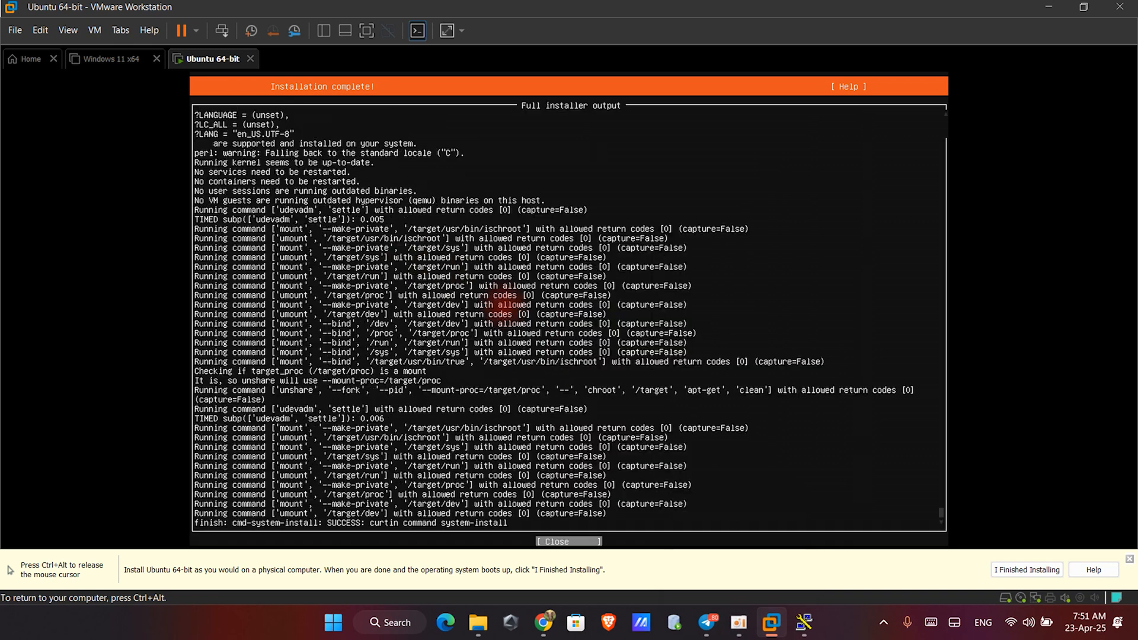
key("Return")
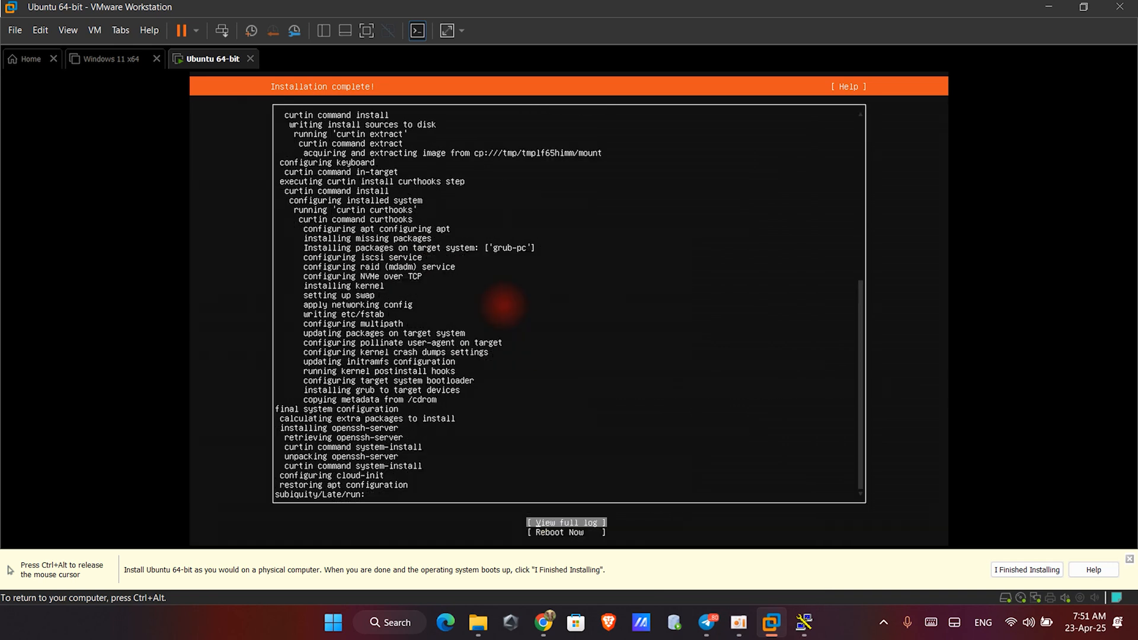
- Reboot the newly installed server and continue past the remove-installation-medium prompt
key("Down")
key("Return")
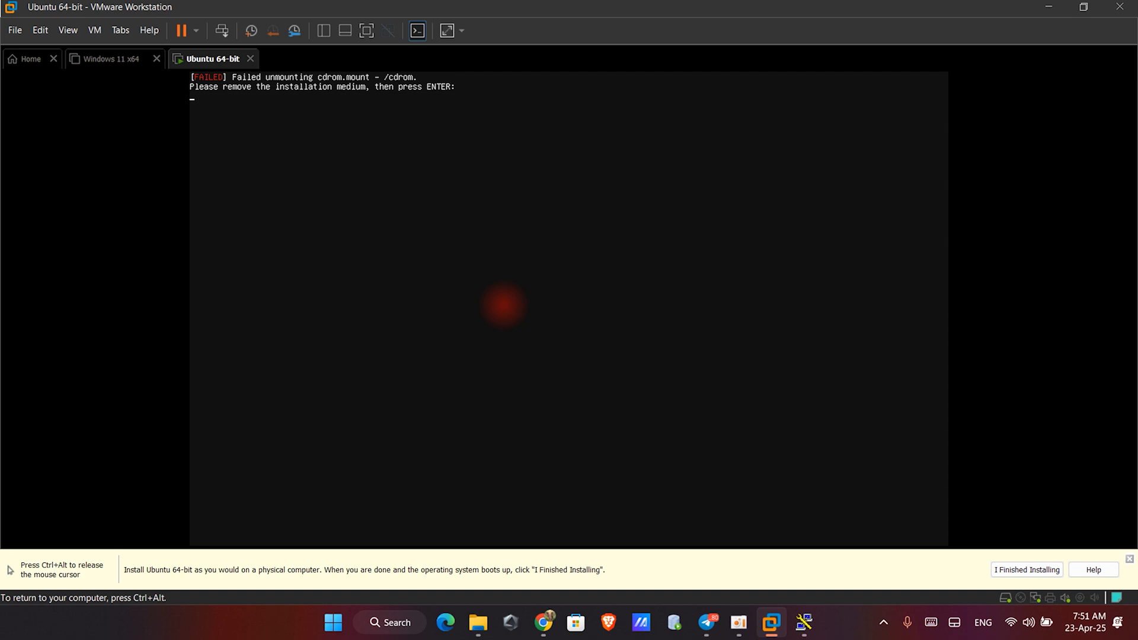
key("Return")
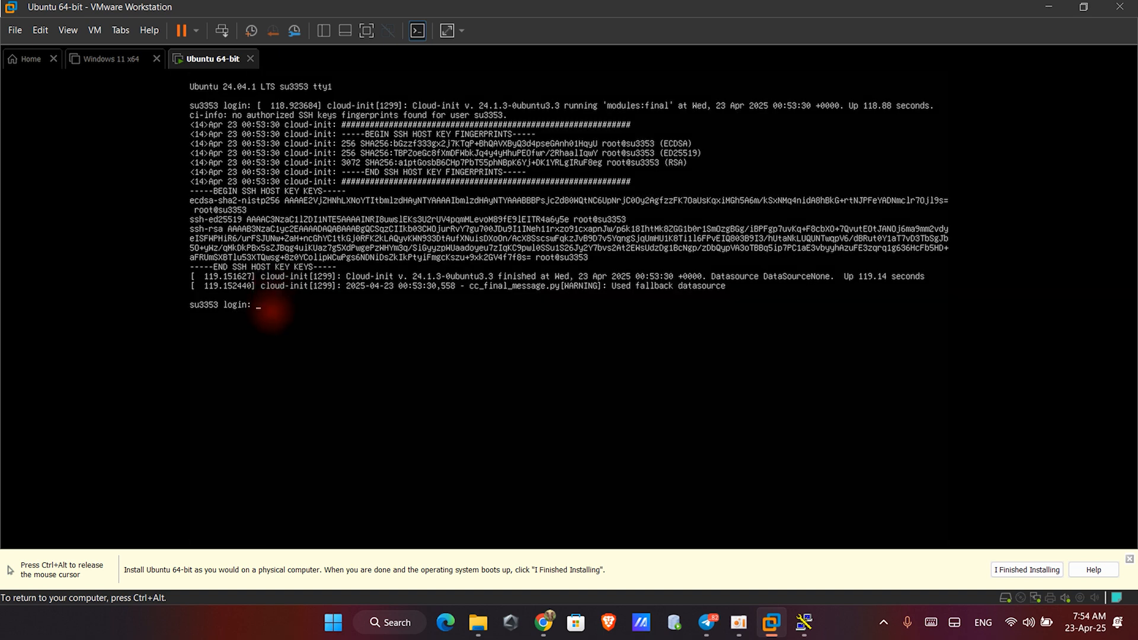
- Log in to the server console with the user's account name and password
type("su3353")
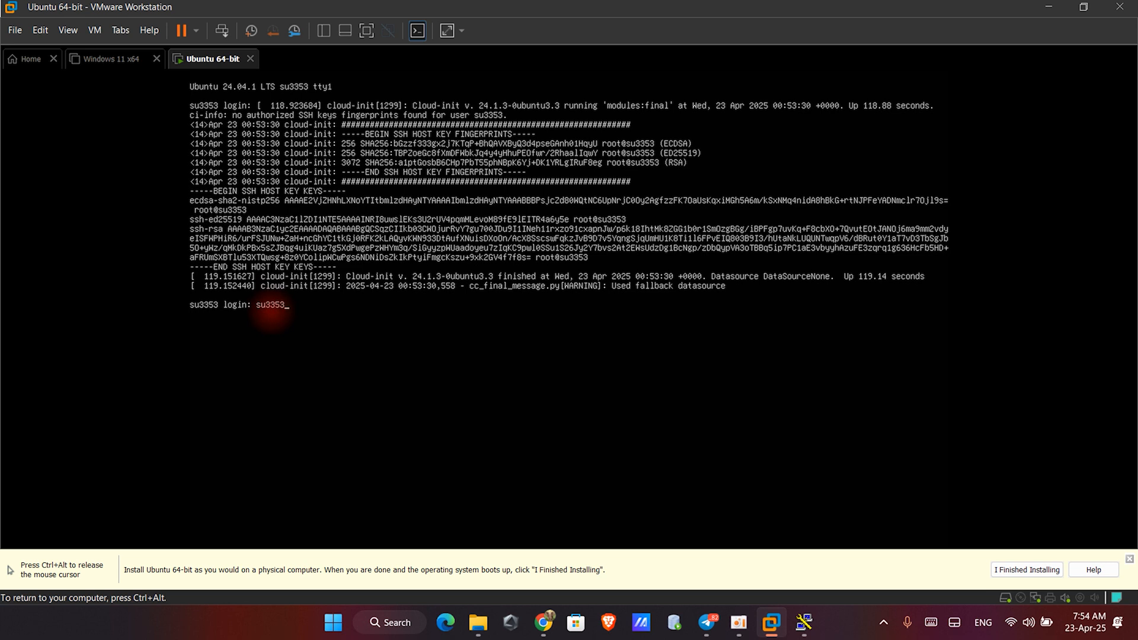
key("Return")
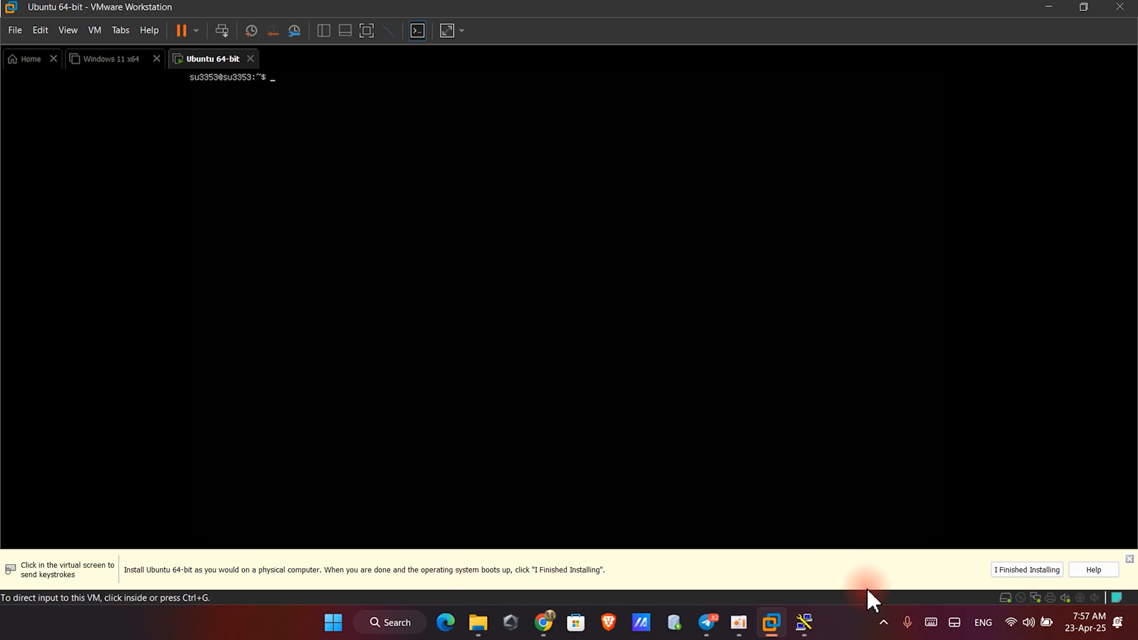
- Run ip addr in the server console to look up the VM's network address
mouse_move(804, 626)
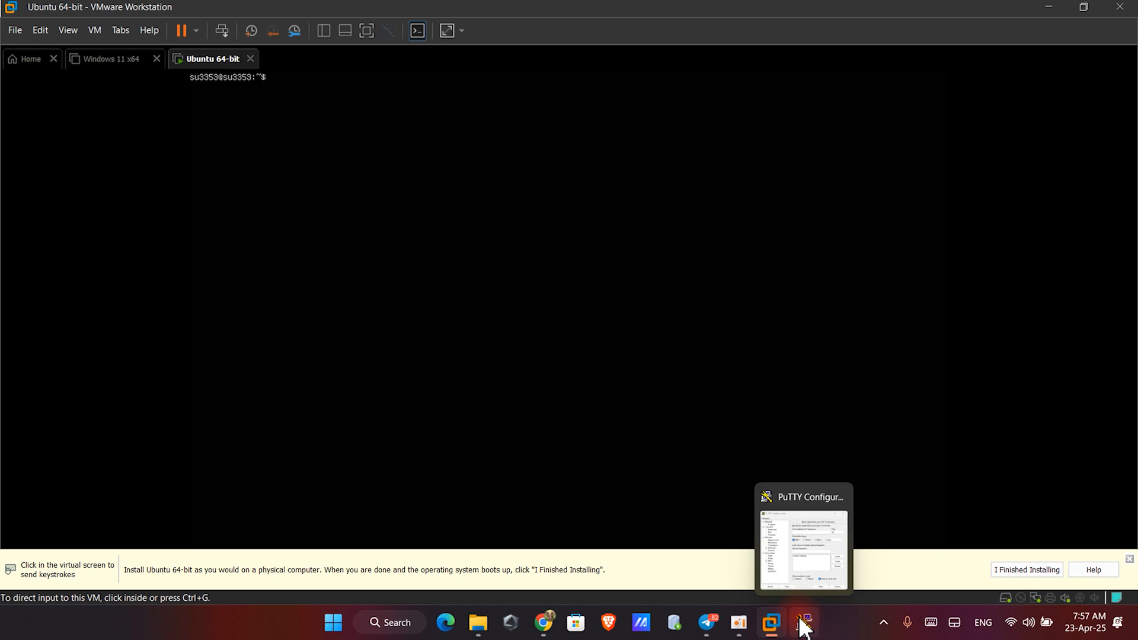
left_click(804, 623)
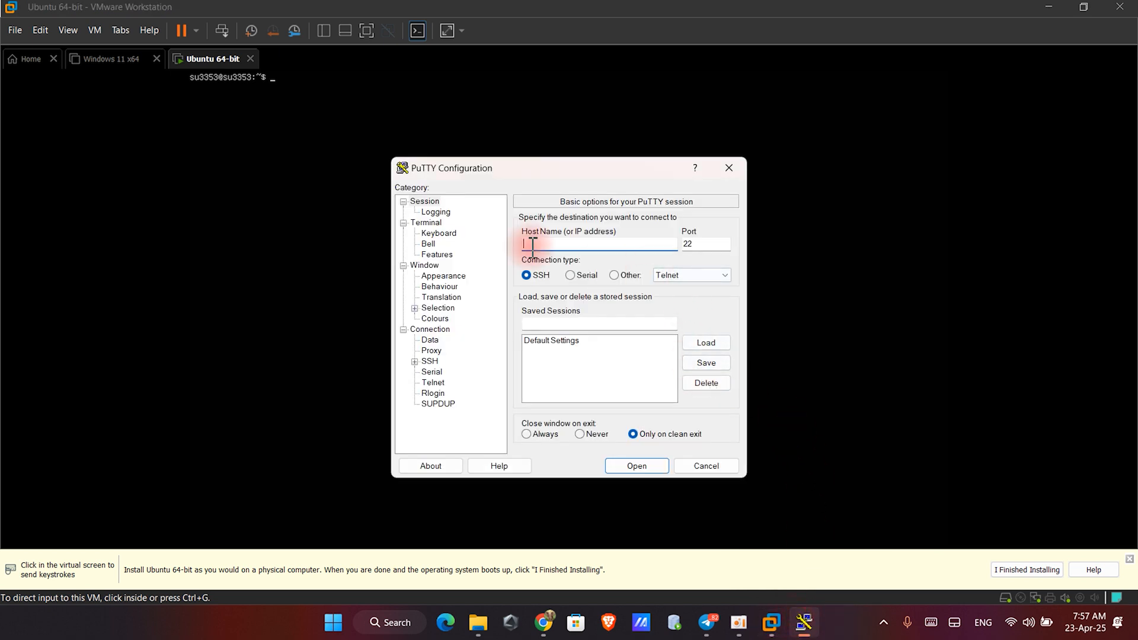
left_click(203, 194)
type("ip ad")
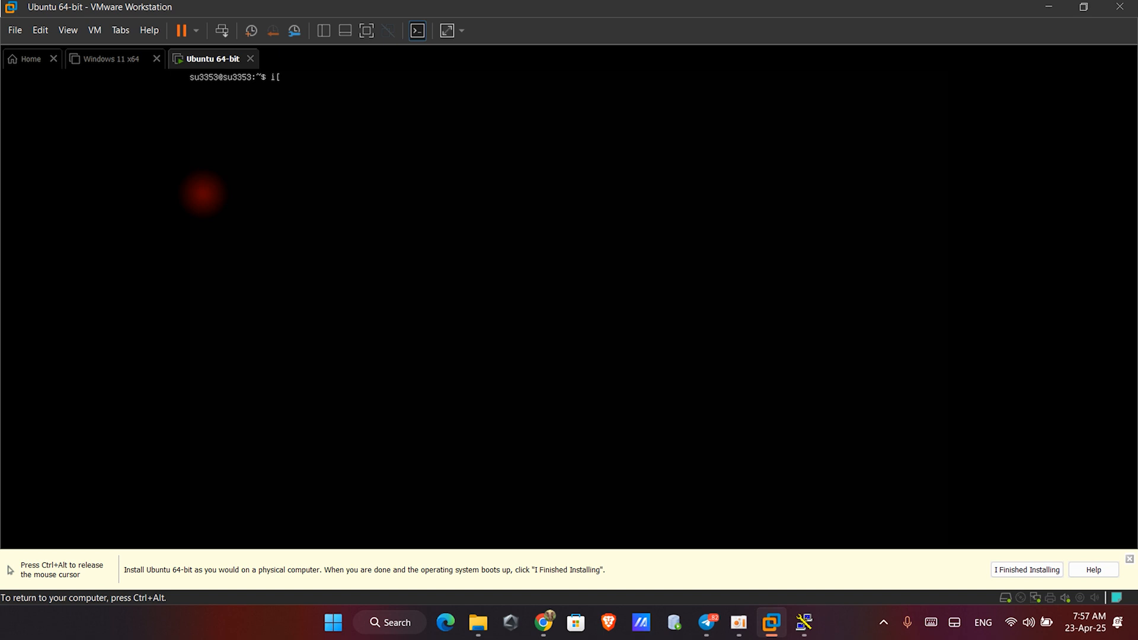
type("dr")
key("Return")
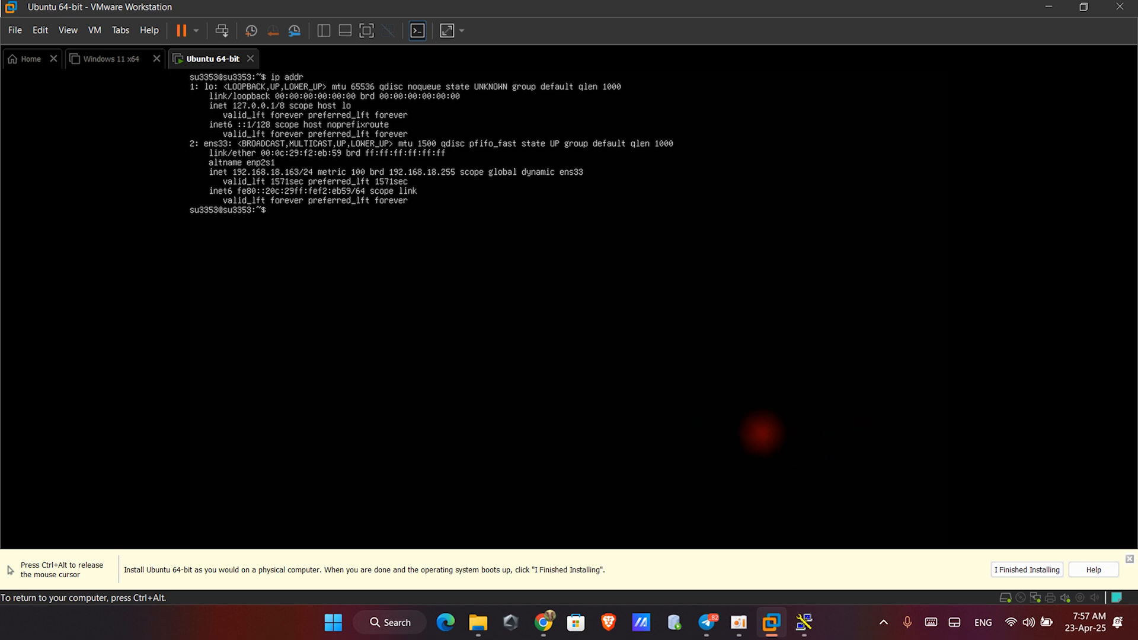
- Set the PuTTY host name to 192.168.18.163 for an SSH connection on port 22
left_click(804, 622)
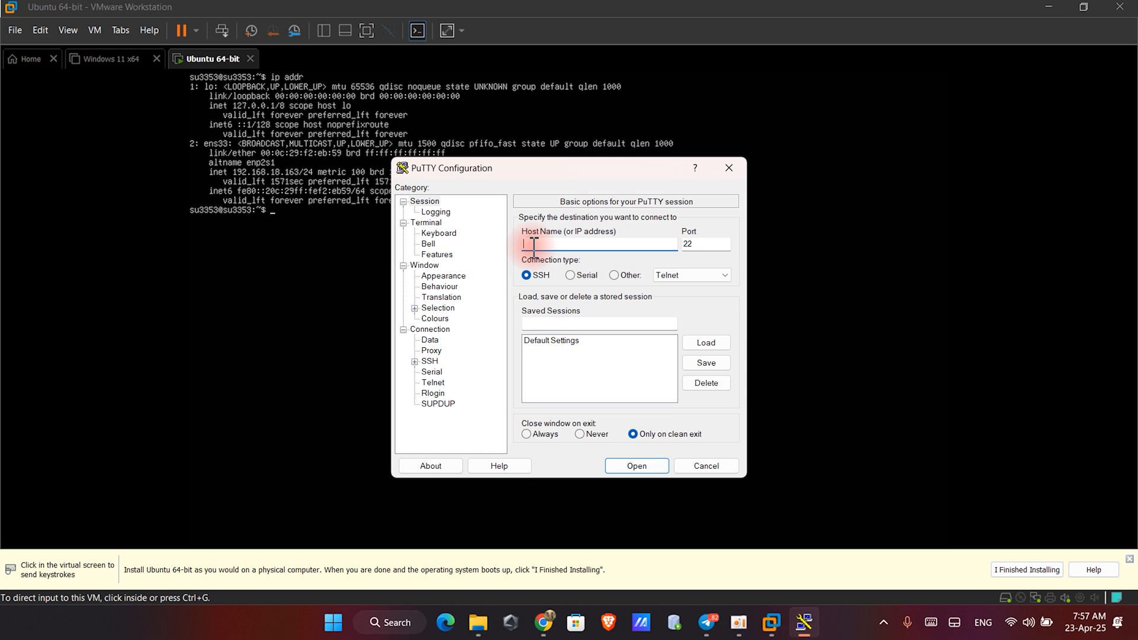
type("192")
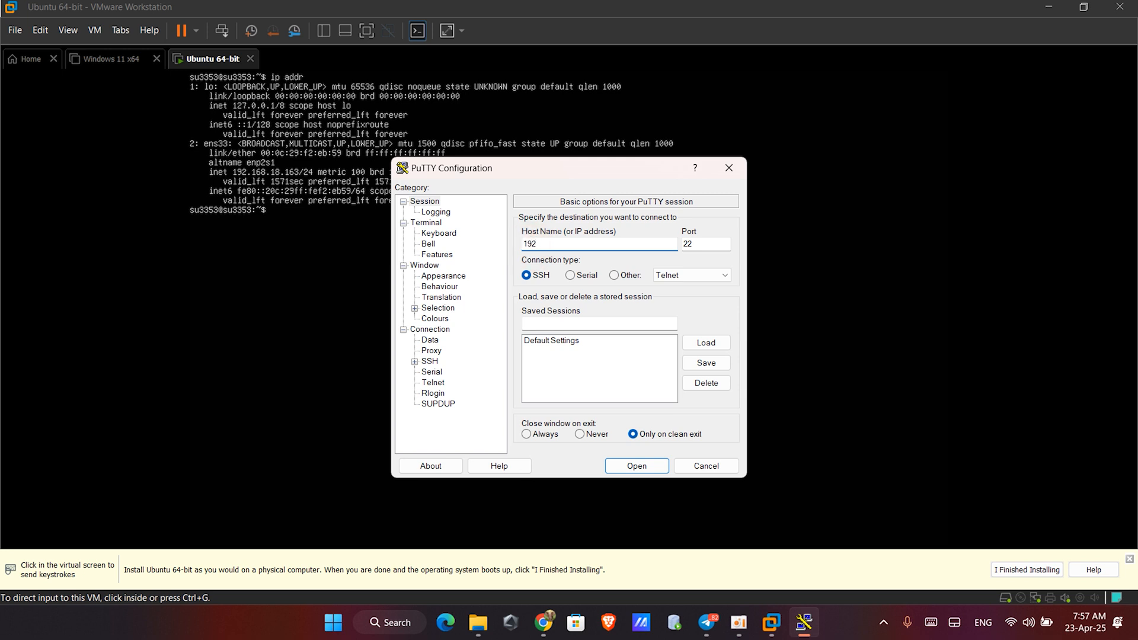
type(".168.18.163")
- Save the PuTTY session as Ubuntus 64 bit, then select and load it
left_click(584, 323)
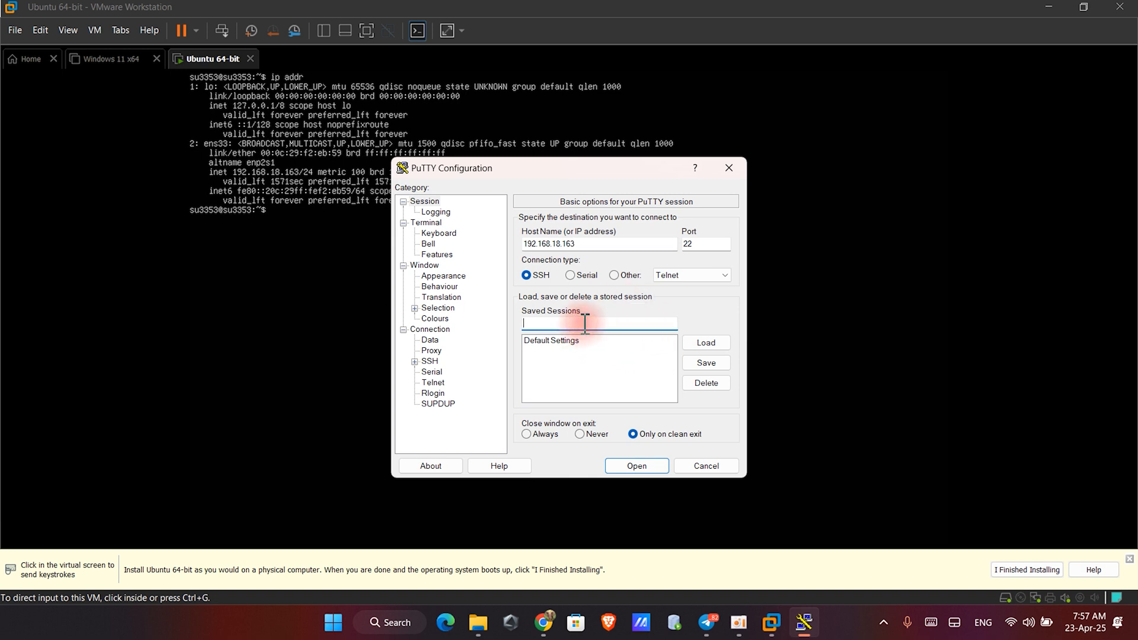
type("Ubuntu")
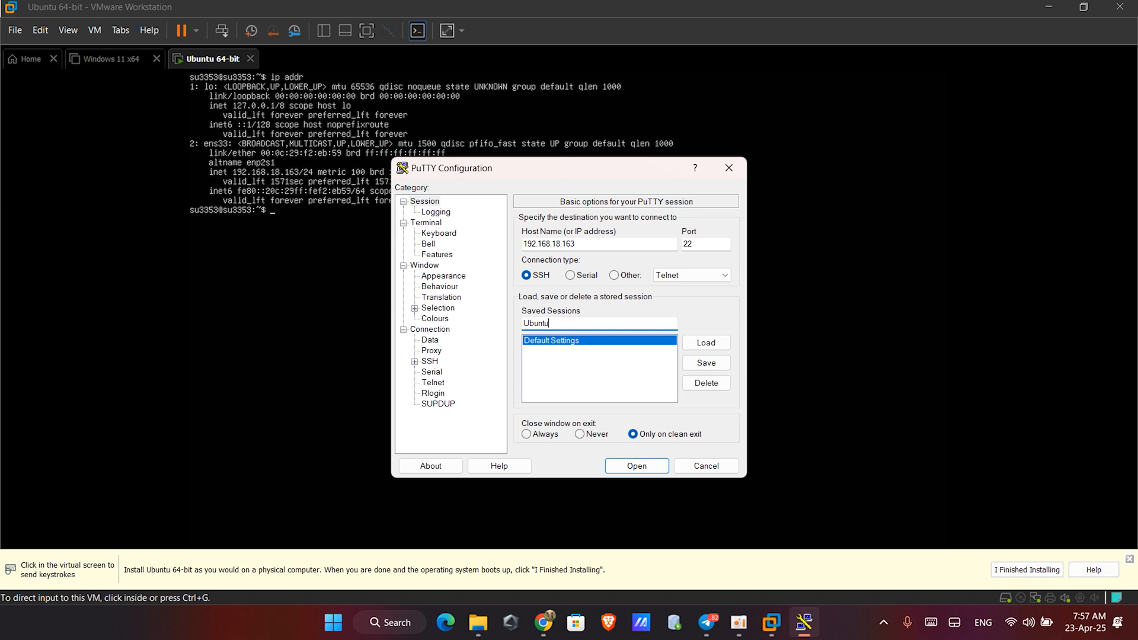
type("s 64 bit")
left_click(705, 362)
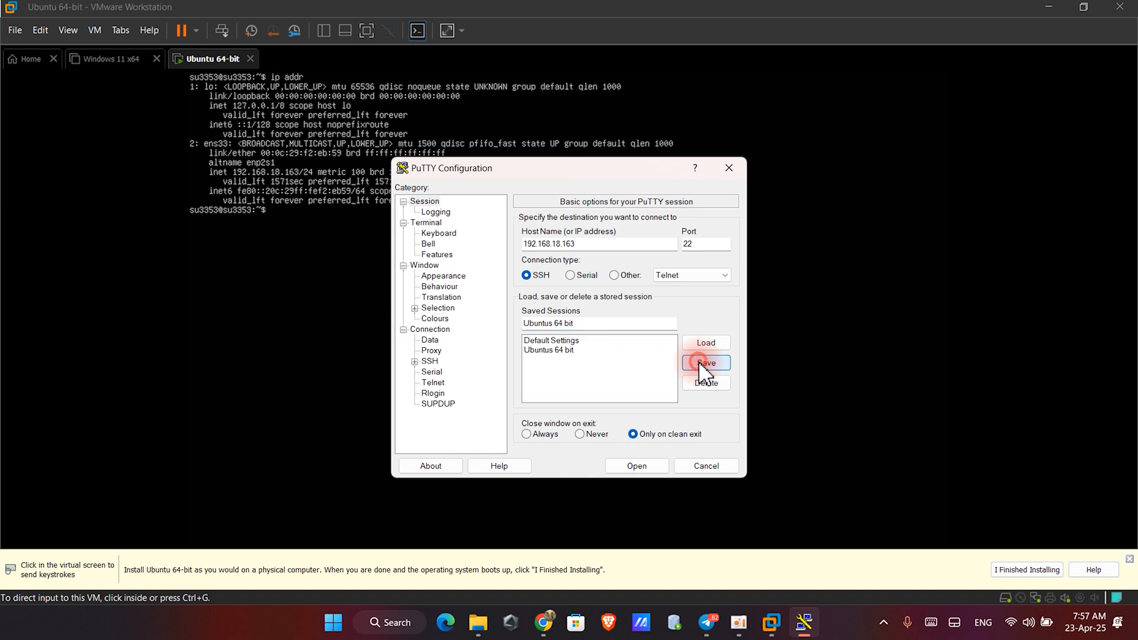
left_click(558, 351)
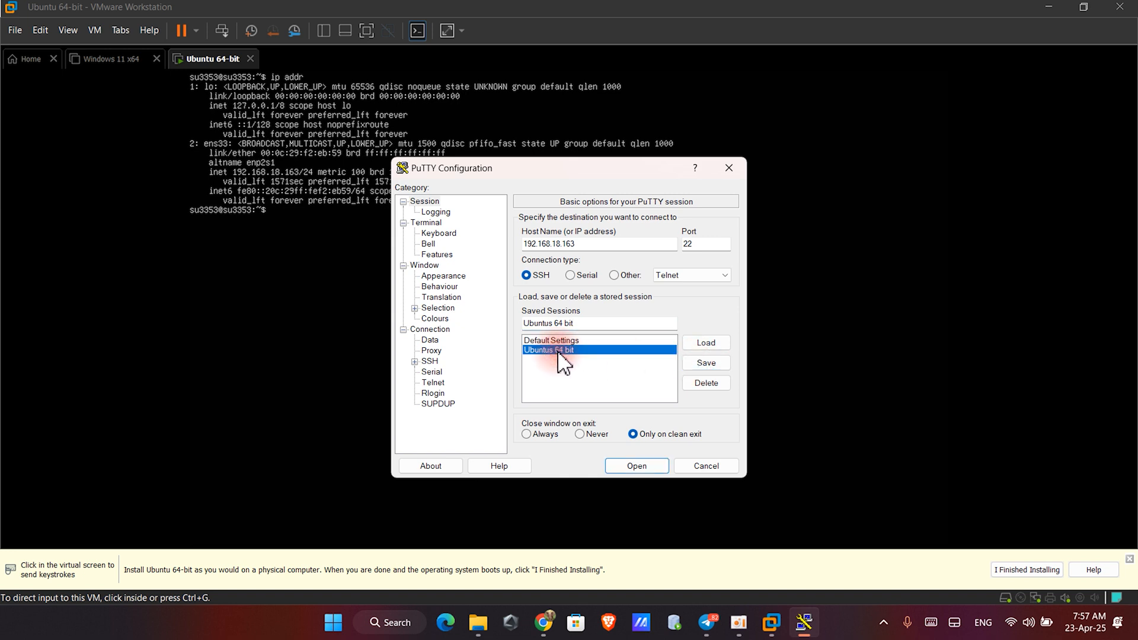
left_click(696, 342)
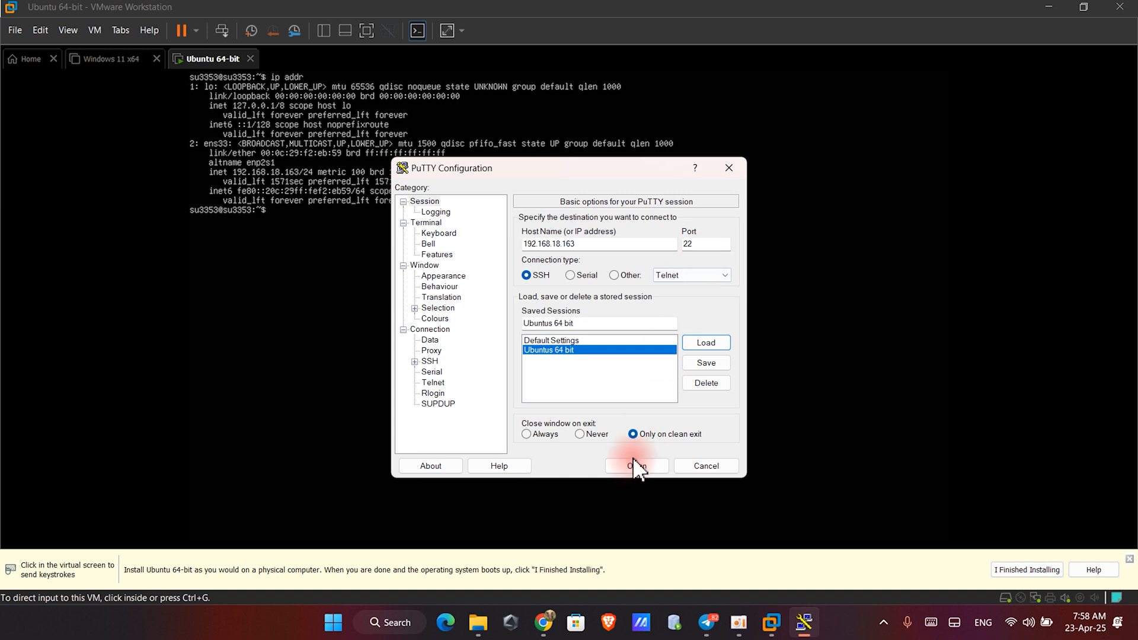
- Open the SSH connection and log in with the user's account name and password
left_click(349, 392)
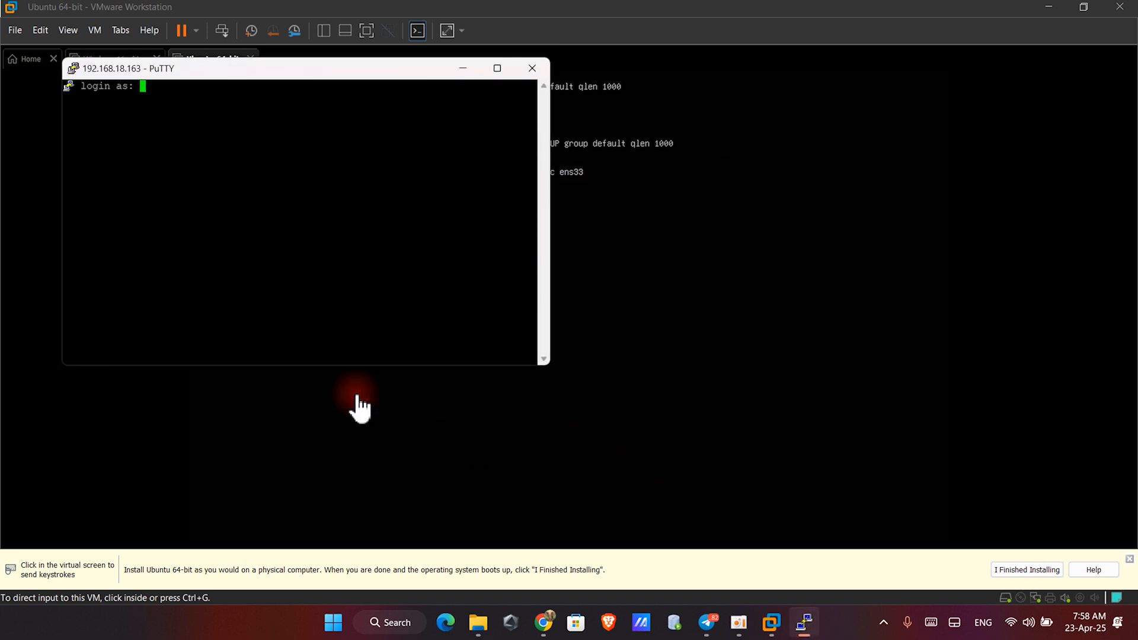
left_click_drag(264, 70, 531, 135)
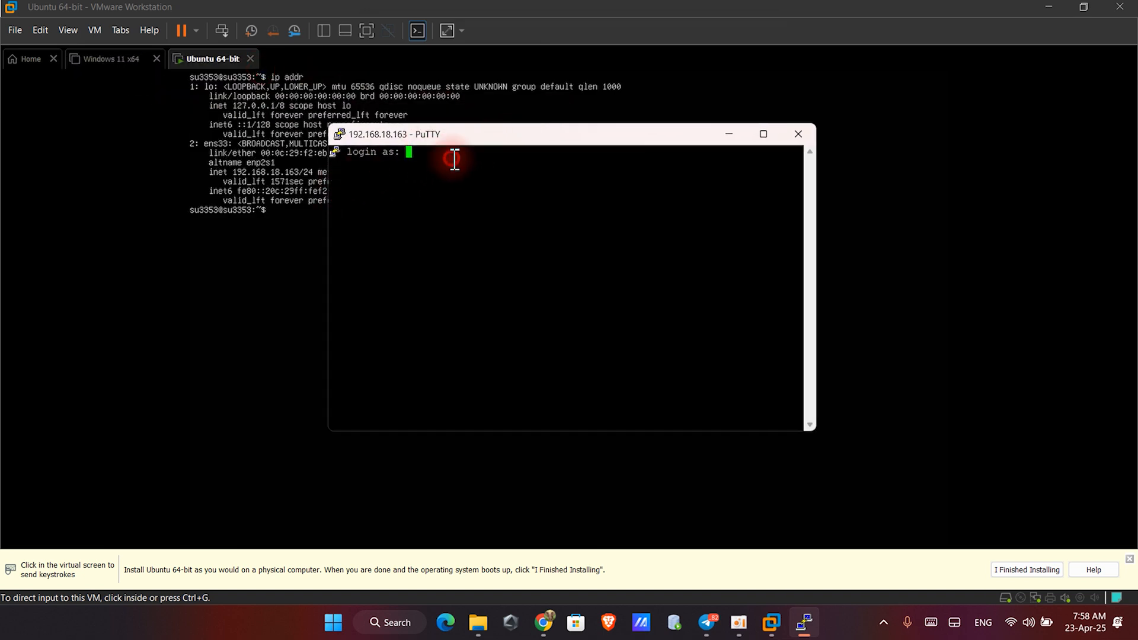
type("su3353")
key("Return")
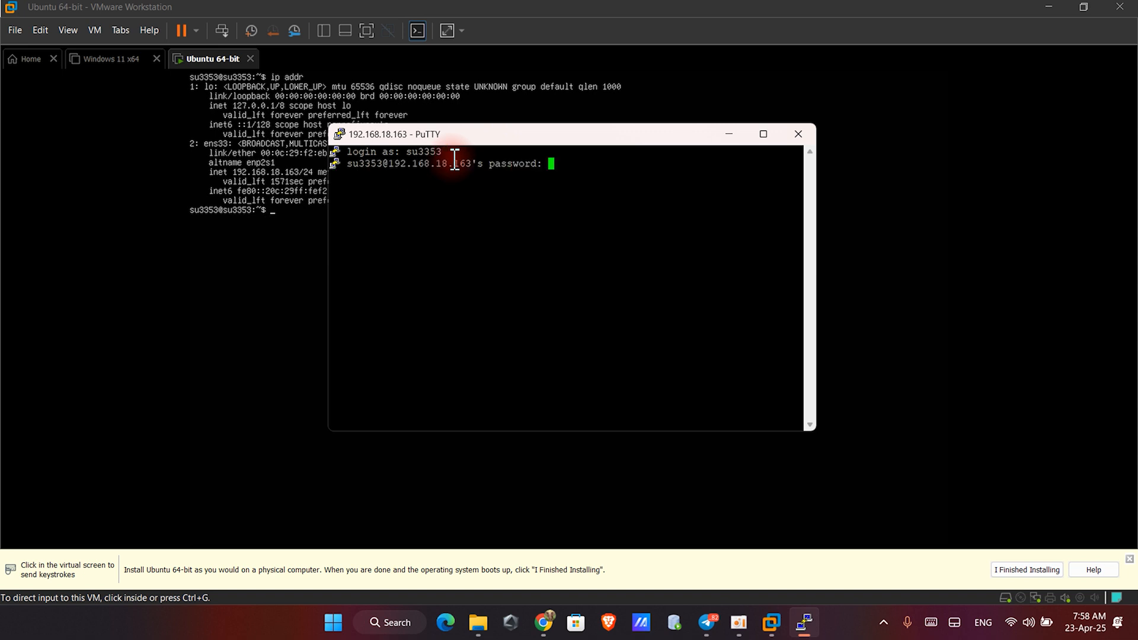
key("Return")
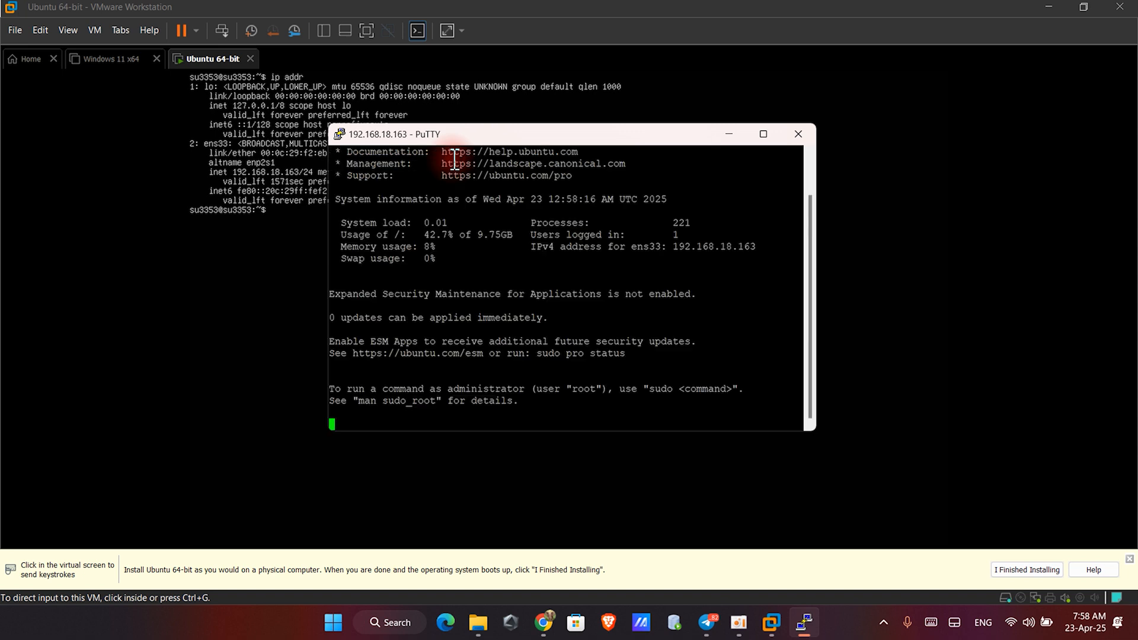